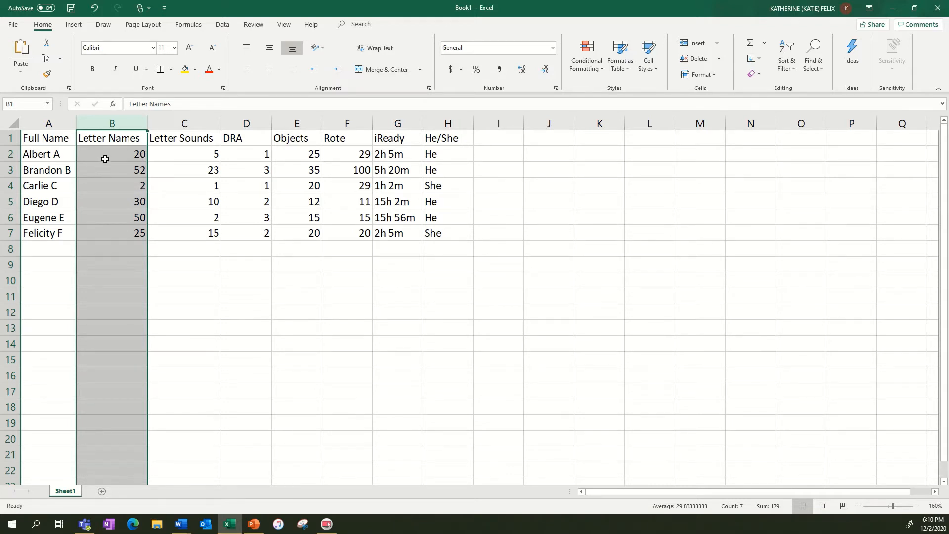
# Insert a blank column before the Letter Names column and head it "Name"
pyautogui.rightClick(115, 123)
pyautogui.click(107, 126)
pyautogui.rightClick(104, 128)
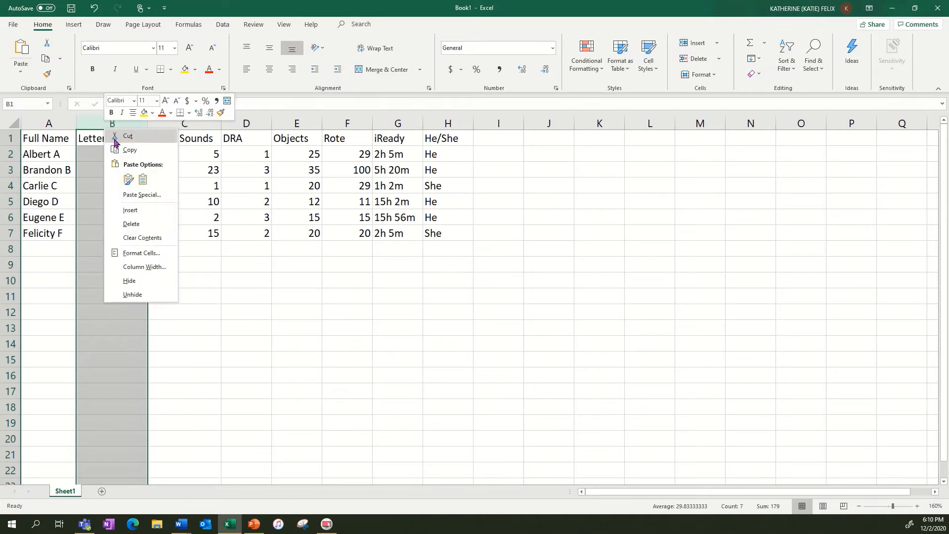
pyautogui.click(130, 210)
pyautogui.click(108, 140)
pyautogui.click(107, 140)
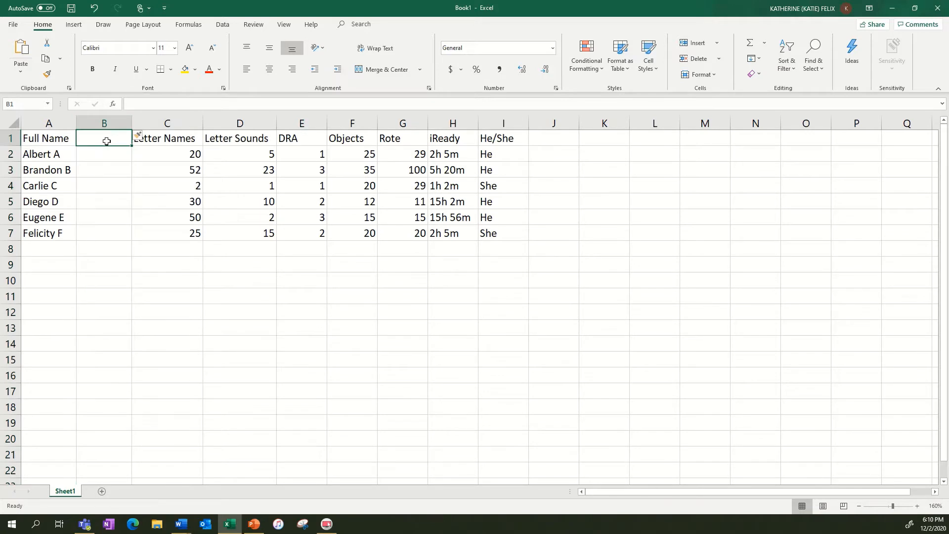
pyautogui.write('Name')
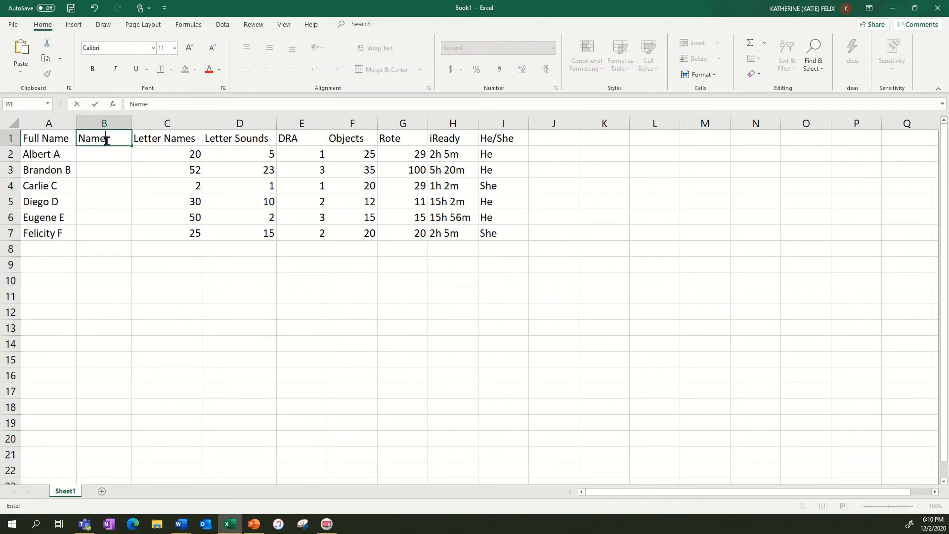
pyautogui.press('Return')
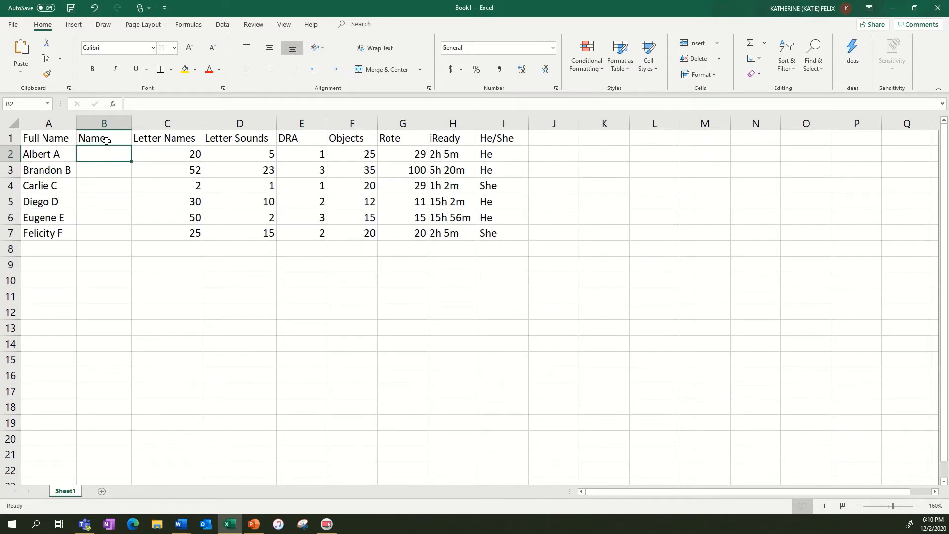
# Fill the Name column with each student's first name, accepting the Flash Fill suggestion for the remaining rows
pyautogui.write('Albert')
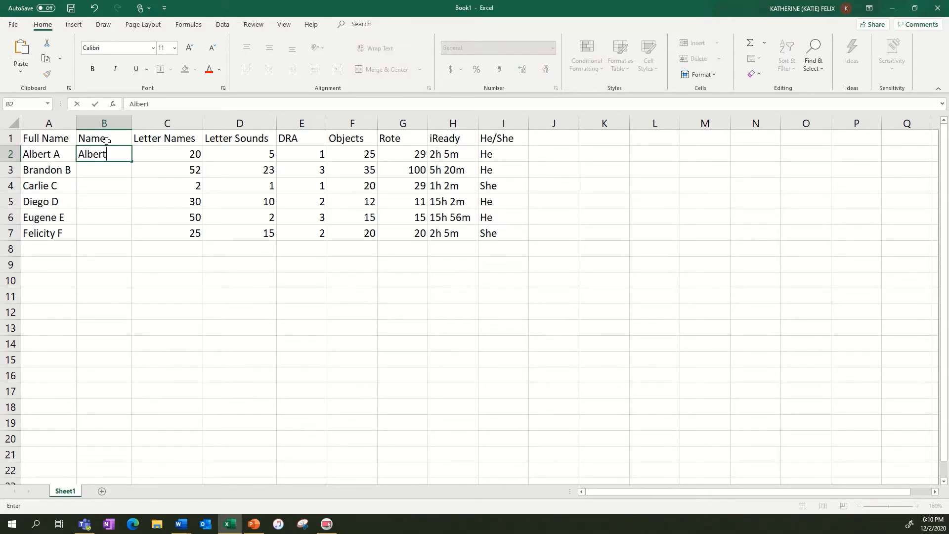
pyautogui.press('Return')
pyautogui.write('Brandon')
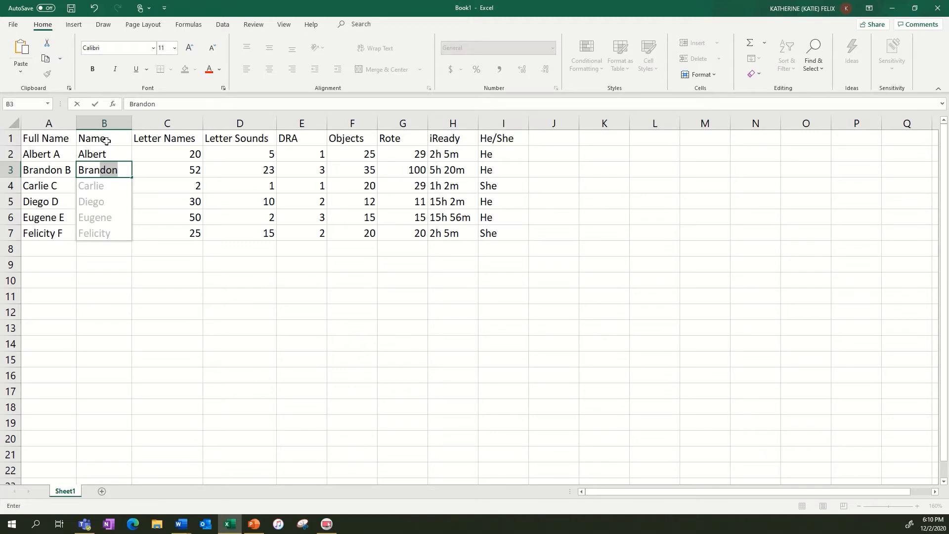
pyautogui.press('Return')
pyautogui.press('Down')
pyautogui.press('Down')
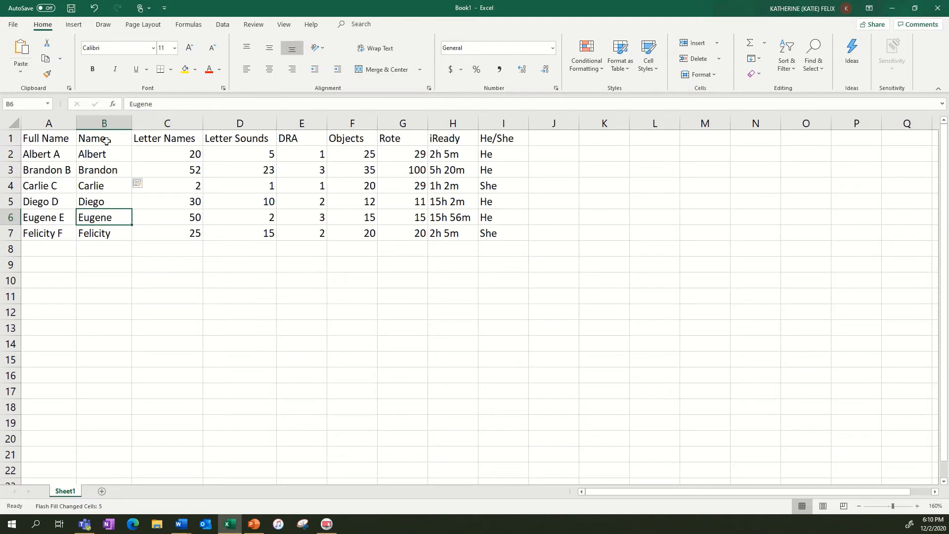
# Switch to the blank Word document and maximize its window
pyautogui.click(186, 525)
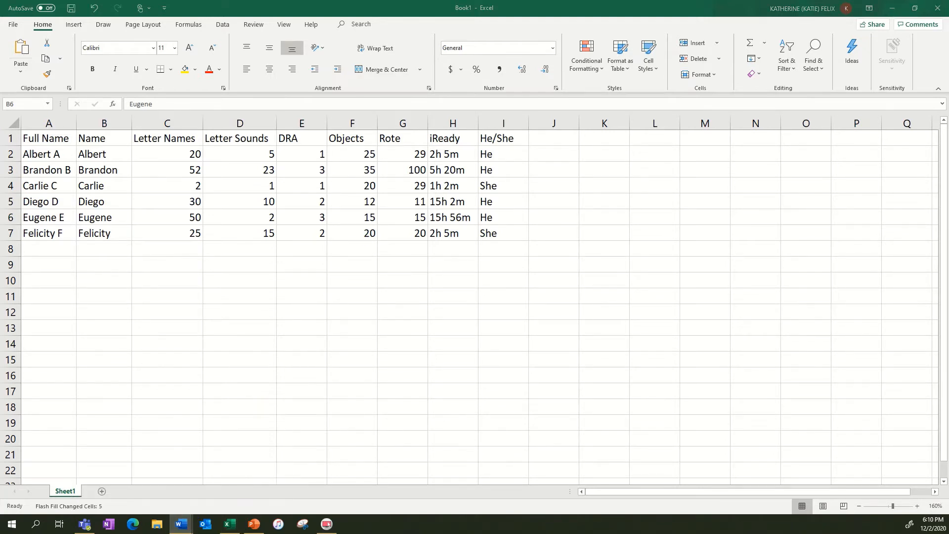
pyautogui.moveTo(948, 213); pyautogui.dragTo(380, 5)
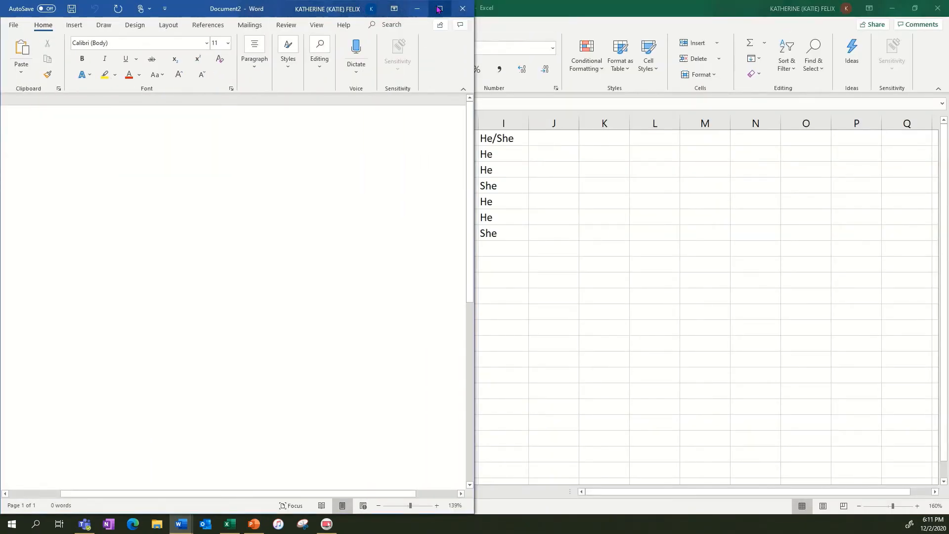
pyautogui.click(440, 8)
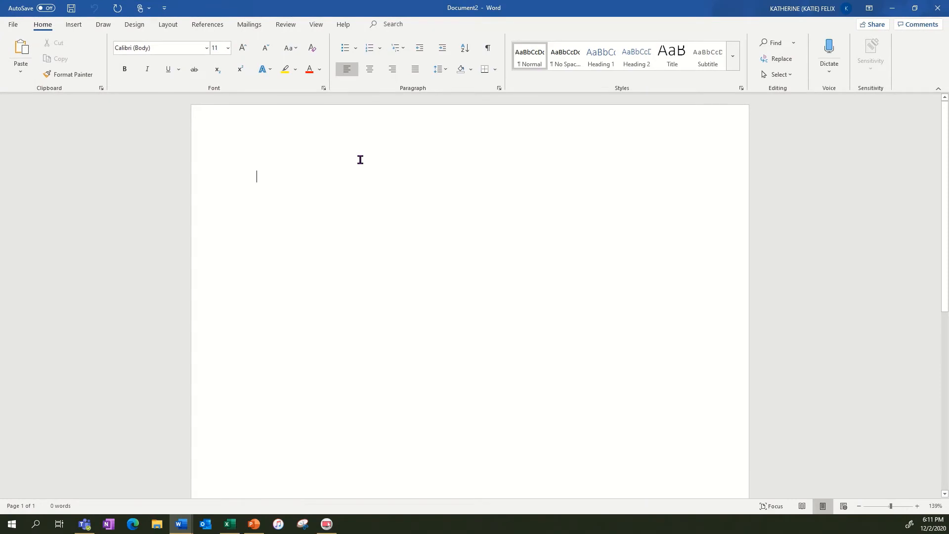
# Write the opening template sentence "Student recognizes # letter names and # letter sounds."
pyautogui.write('Students')
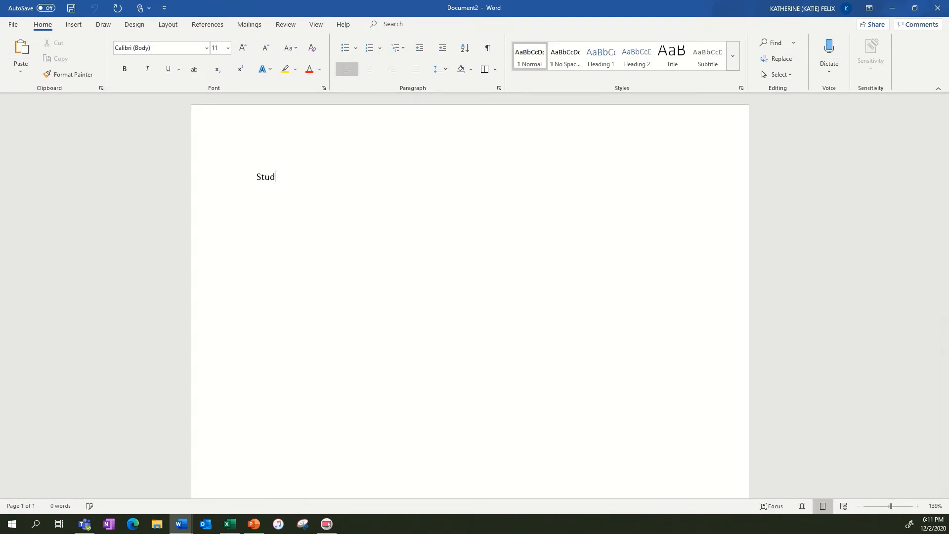
pyautogui.press('BackSpace')
pyautogui.press('BackSpace')
pyautogui.write('recognizes # letter an')
pyautogui.press('BackSpace')
pyautogui.press('BackSpace')
pyautogui.write('neams')
pyautogui.press('BackSpace')
pyautogui.press('BackSpace')
pyautogui.press('BackSpace')
pyautogui.press('BackSpace')
pyautogui.write('ames an')
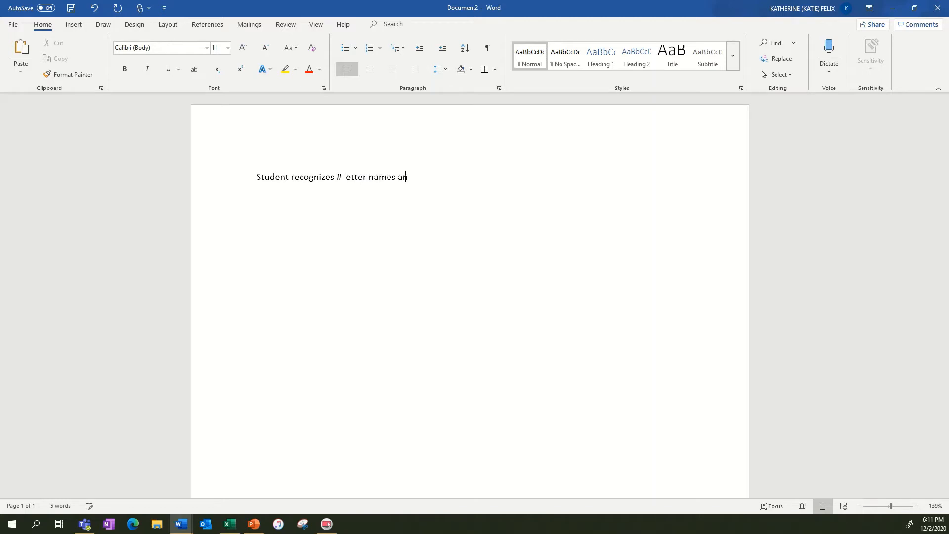
pyautogui.write('d # letters')
pyautogui.press('BackSpace')
pyautogui.press('BackSpace')
pyautogui.write('sounds.  The en')
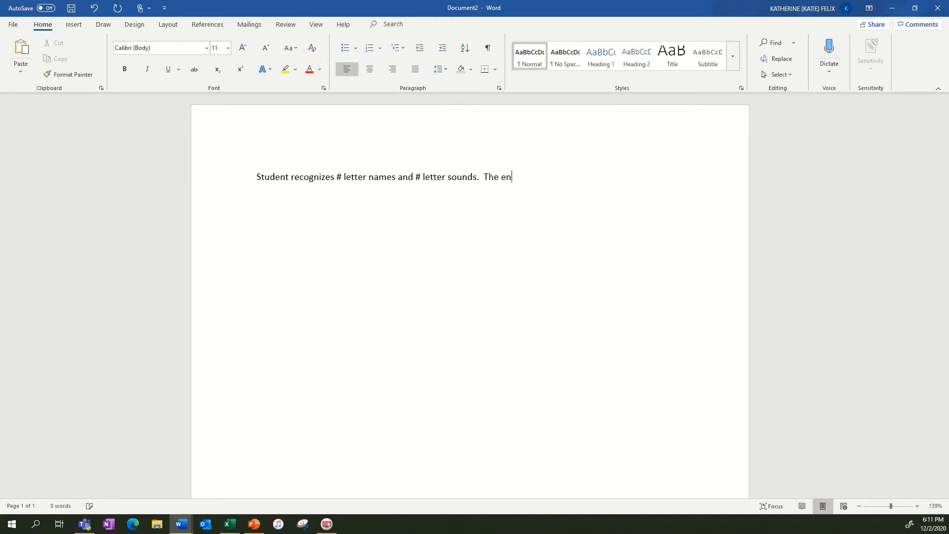
# Continue with the sentence "The end of Kindergarten expectation is to recognize 52 letter names, and 33 sounds."
pyautogui.write('d of Kindergarten expec')
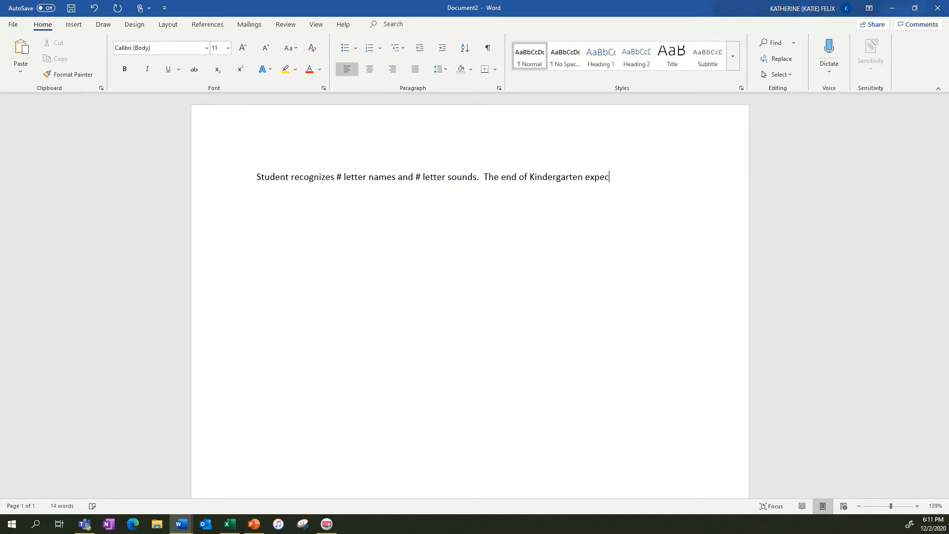
pyautogui.write('tation is to recognize 52 letters')
pyautogui.press('BackSpace')
pyautogui.write('names, and 33 sounds.')
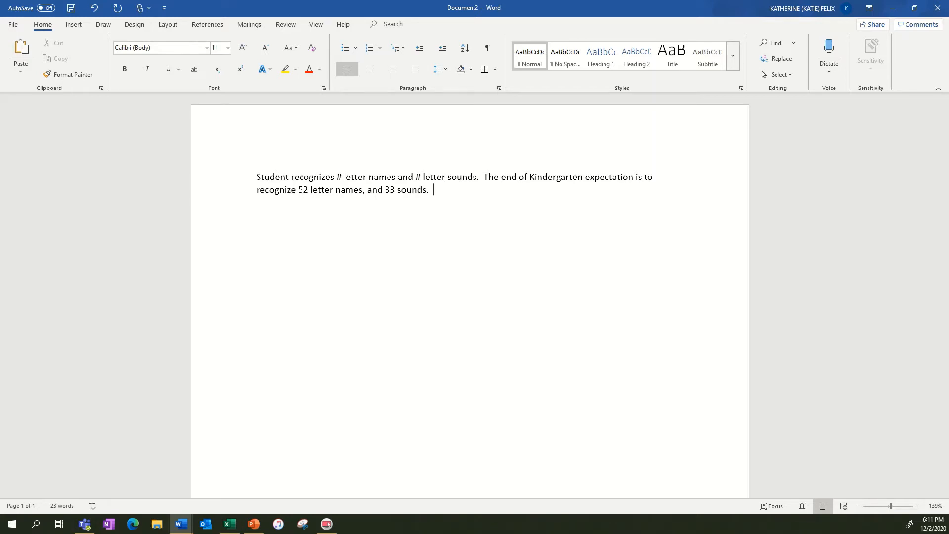
# Add the reading-level text "Student's DRA (Developmental Reading Assessment) level is a" to the paragraph
pyautogui.write('Student')
pyautogui.write("'s")
pyautogui.write(' DRA')
pyautogui.write(' (Developmen')
pyautogui.write('tal Rea')
pyautogui.write('ding Assessm')
pyautogui.write('ent')
pyautogui.press('BackSpace')
pyautogui.write(') level is a ')
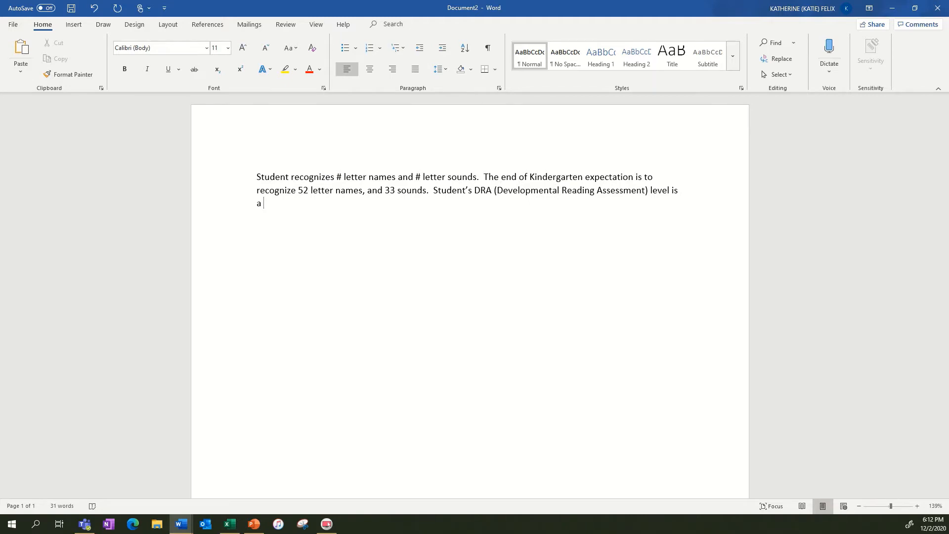
# End the DRA sentence with "#." and add the placeholder "WRITING COMMENT GOES HERE." highlighted in yellow
pyautogui.write('#.  WRITING COMMENT GOES HERE.')
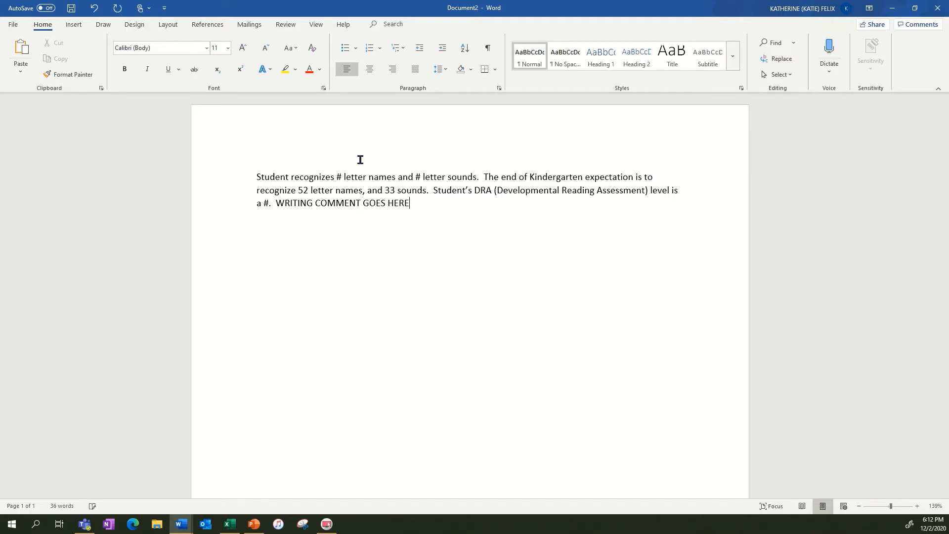
pyautogui.moveTo(412, 203); pyautogui.dragTo(284, 203)
pyautogui.click(285, 69)
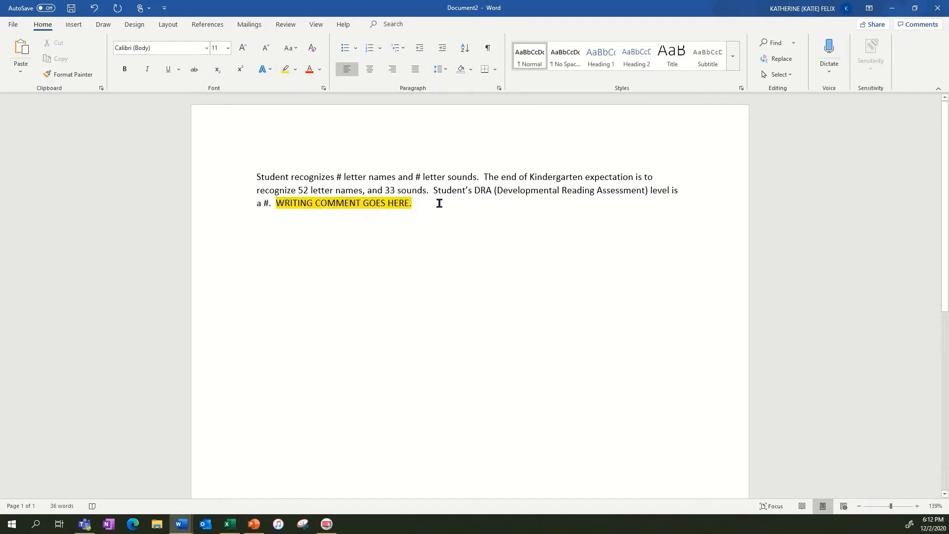
# Add the math sentence "Student can count aloud to # and count objects to #." after the writing placeholder
pyautogui.write('d')
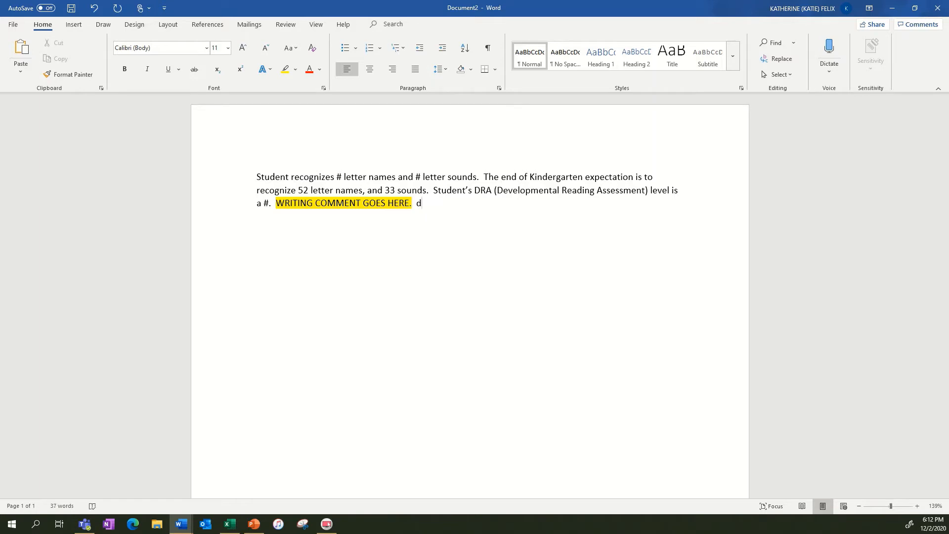
pyautogui.press('BackSpace')
pyautogui.write('STude')
pyautogui.press('BackSpace')
pyautogui.press('BackSpace')
pyautogui.press('BackSpace')
pyautogui.press('BackSpace')
pyautogui.press('BackSpace')
pyautogui.write('tudent can count aloud to ')
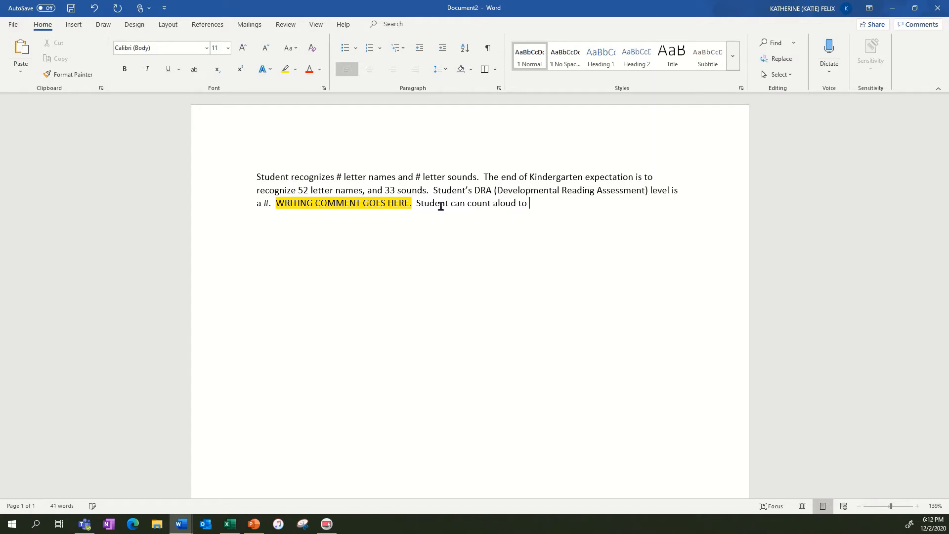
pyautogui.write('# and count objects to #.  En')
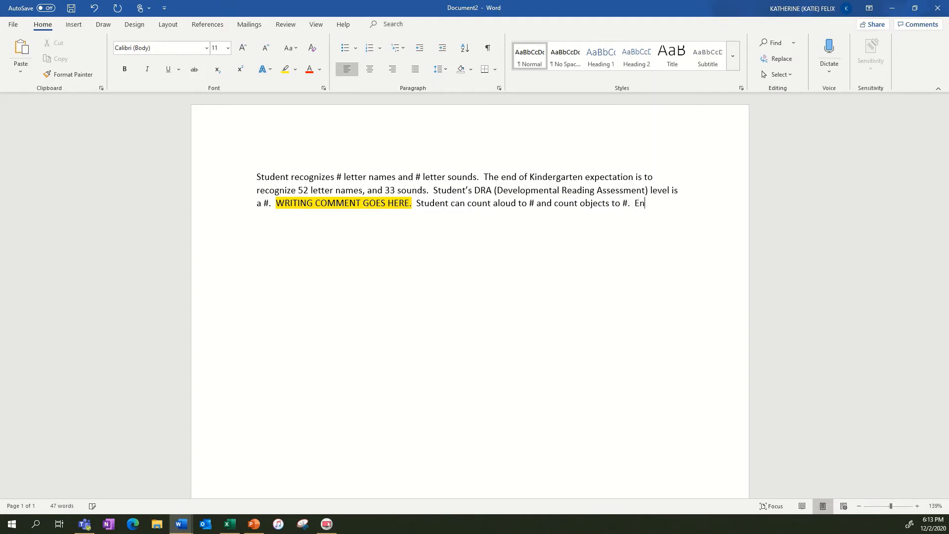
# Continue the paragraph with "End of Kindergarten is... Some great resources to work on that is..."
pyautogui.write('d of Kindergarten is ')
pyautogui.write('...')
pyautogui.write('Some ')
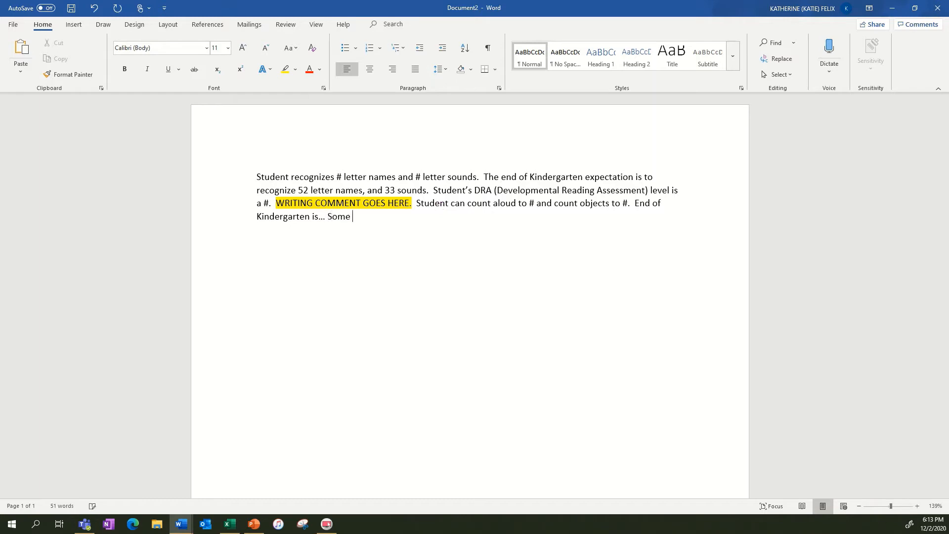
pyautogui.write('great resources to work on that ')
pyautogui.write('is...')
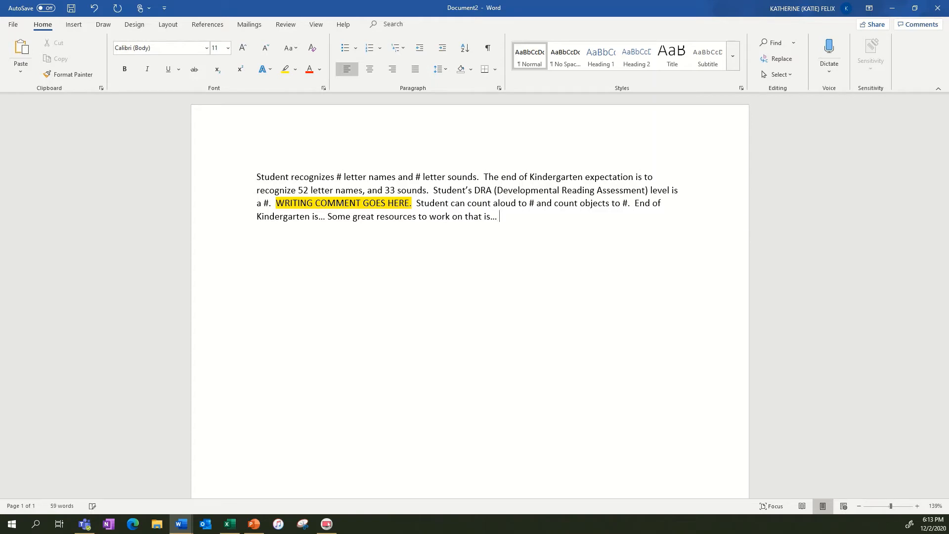
# Add the placeholder "BEHAVIOR COMMENTS GO HERE." at the end of the paragraph and highlight it in yellow
pyautogui.write('BEhav')
pyautogui.press('BackSpace')
pyautogui.press('BackSpace')
pyautogui.press('BackSpace')
pyautogui.write('HAVIOR COMMENT')
pyautogui.write('S GO HE')
pyautogui.write('>')
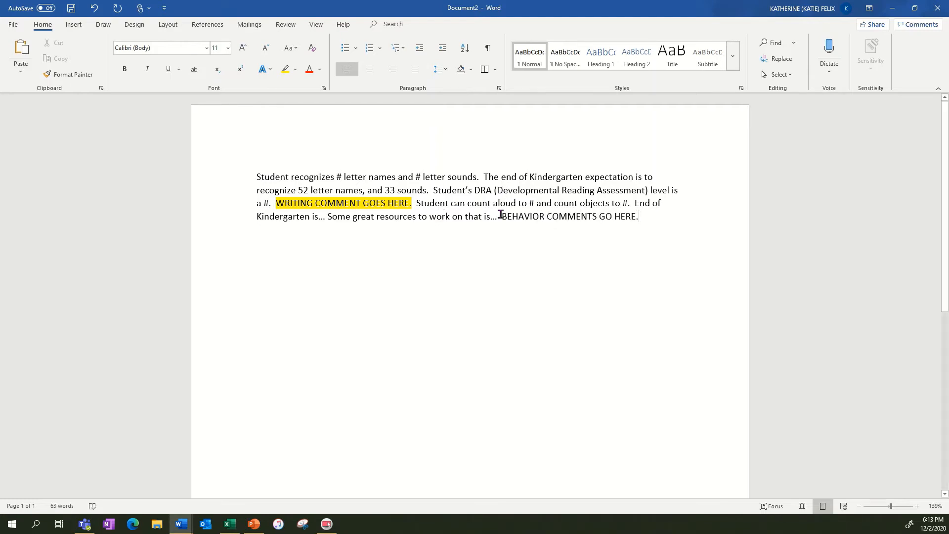
pyautogui.moveTo(501, 216); pyautogui.dragTo(639, 218)
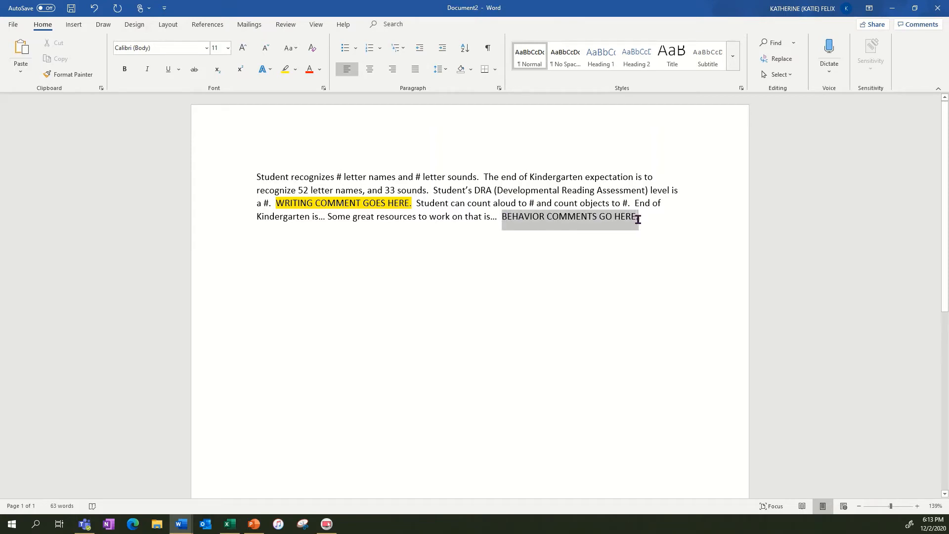
pyautogui.click(285, 70)
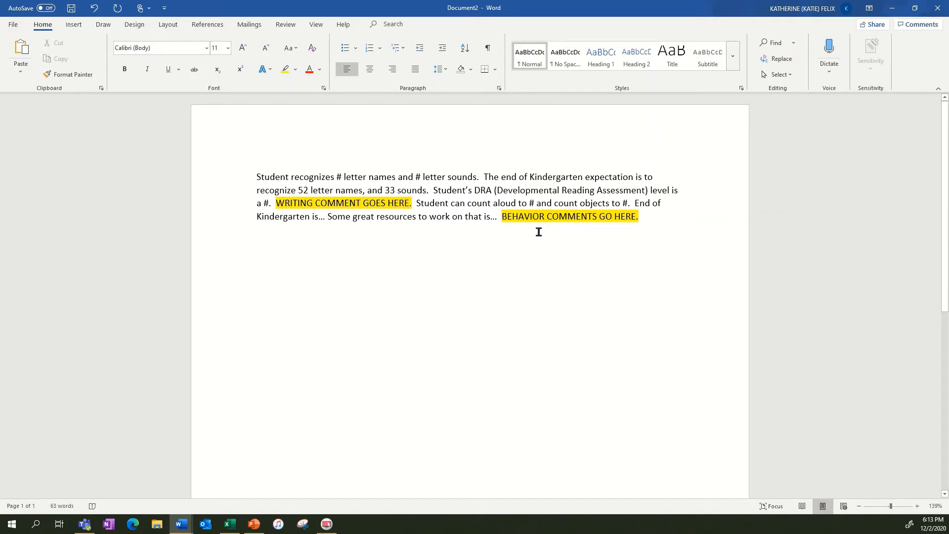
# Highlight both # placeholders in the first sentence in green
pyautogui.doubleClick(340, 177)
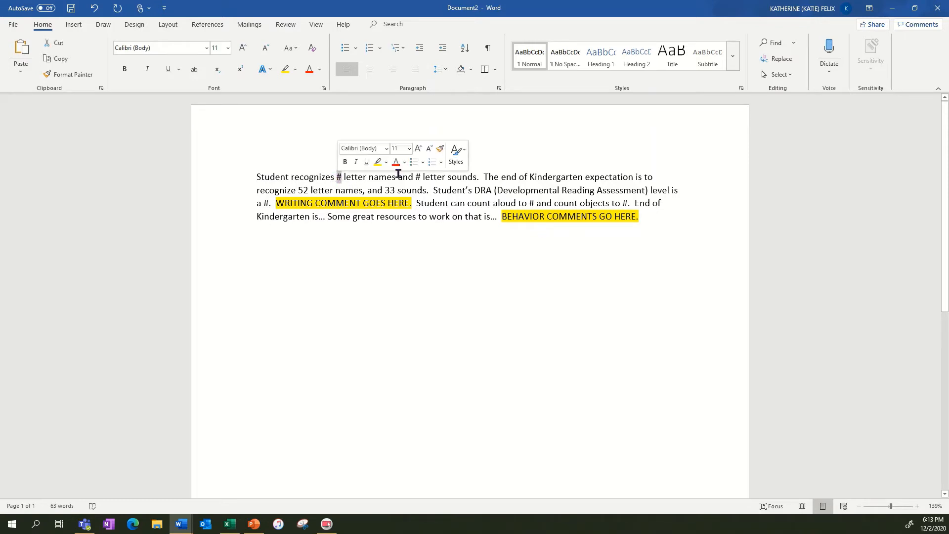
pyautogui.doubleClick(417, 177)
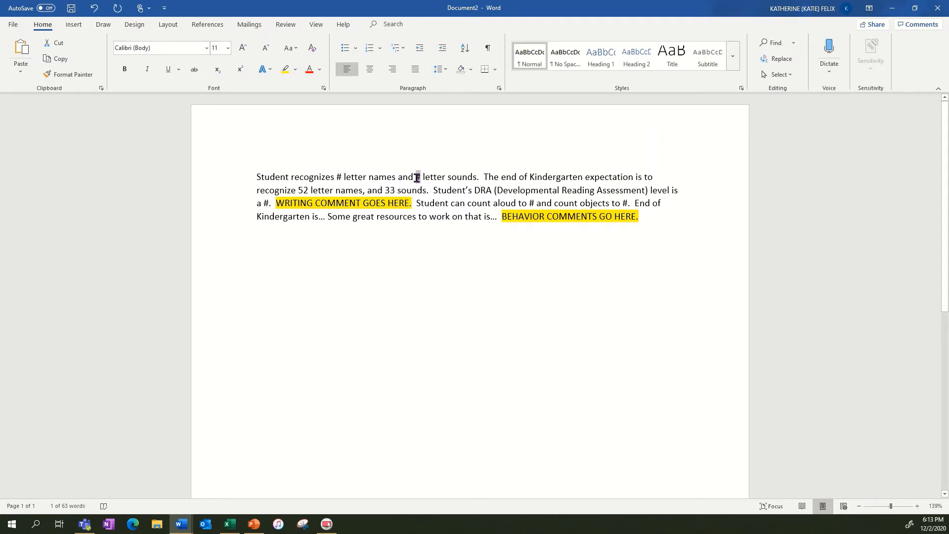
pyautogui.click(295, 70)
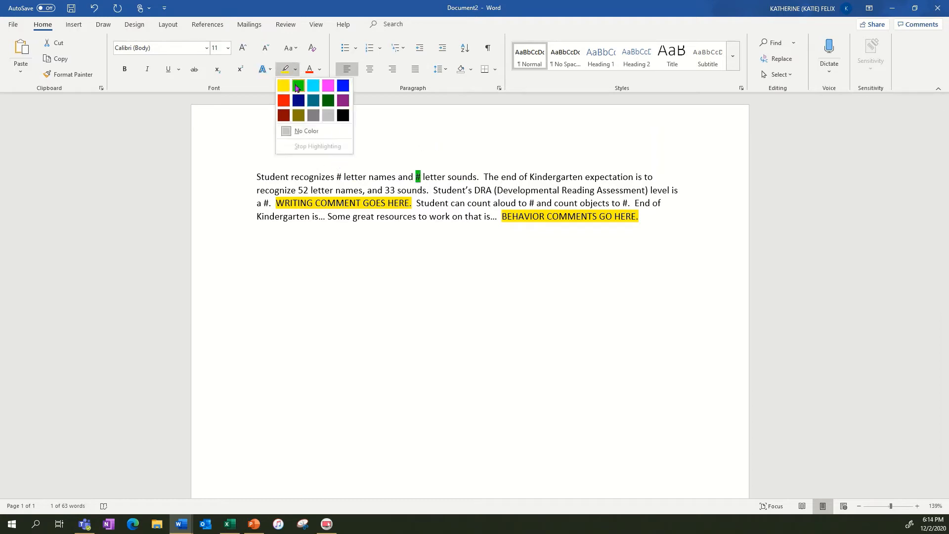
pyautogui.click(298, 87)
pyautogui.doubleClick(338, 177)
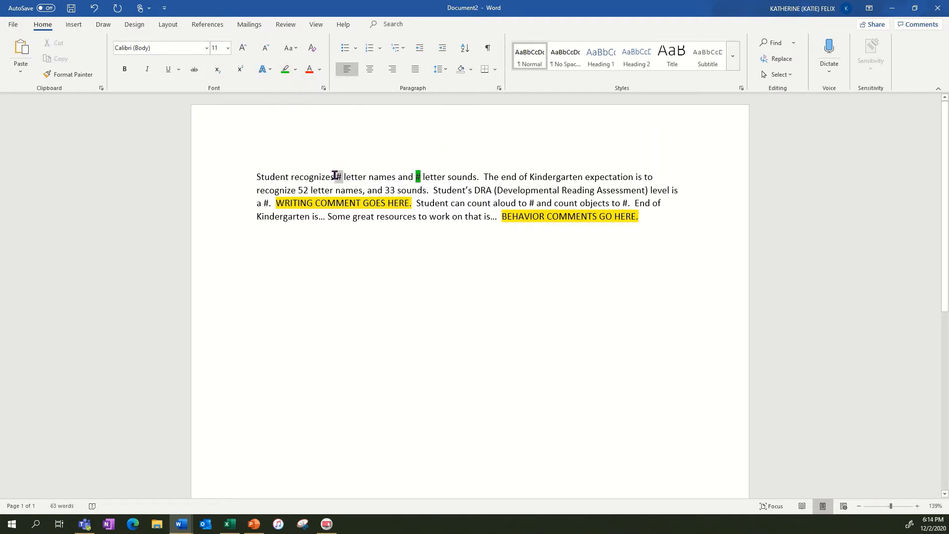
pyautogui.click(285, 70)
# Highlight the word "Student" in green in the letter names, DRA level and counting sentences
pyautogui.moveTo(289, 176); pyautogui.dragTo(257, 176)
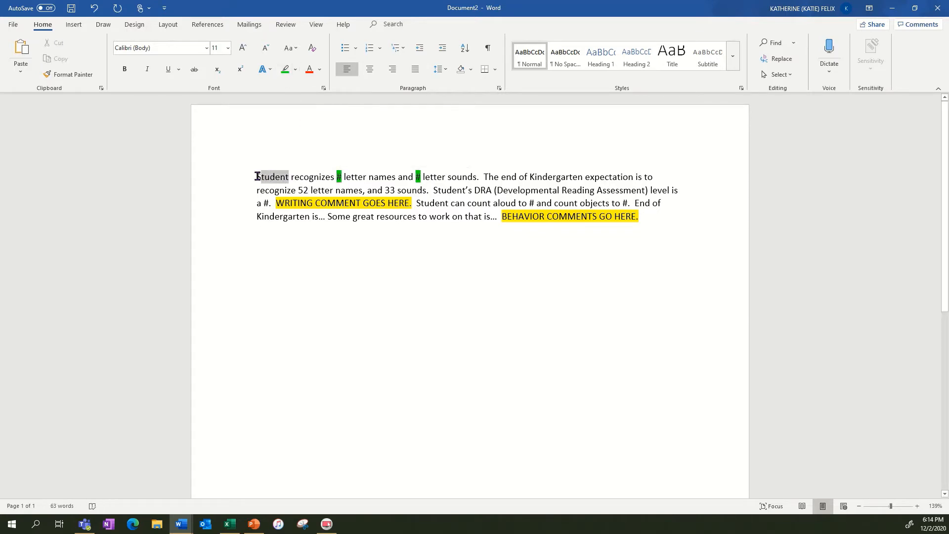
pyautogui.click(285, 69)
pyautogui.click(339, 193)
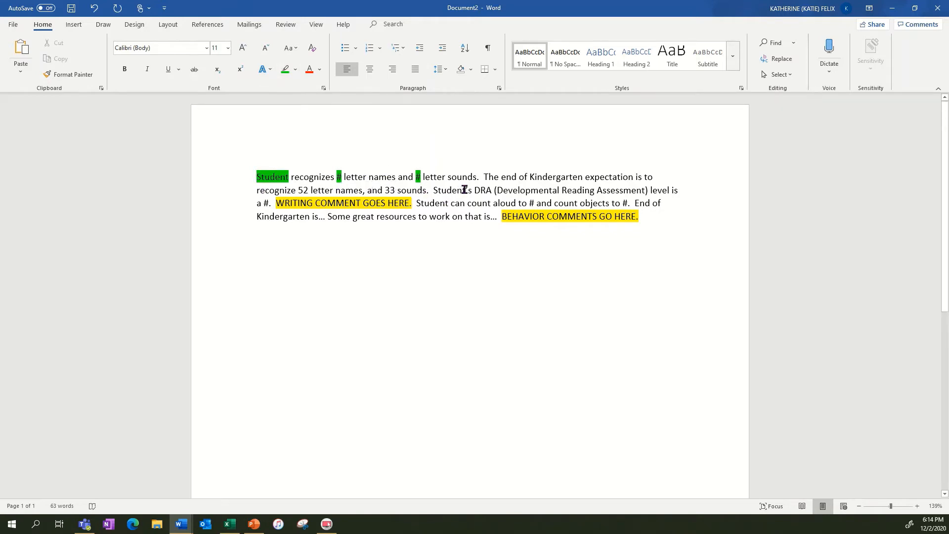
pyautogui.moveTo(466, 191); pyautogui.dragTo(433, 190)
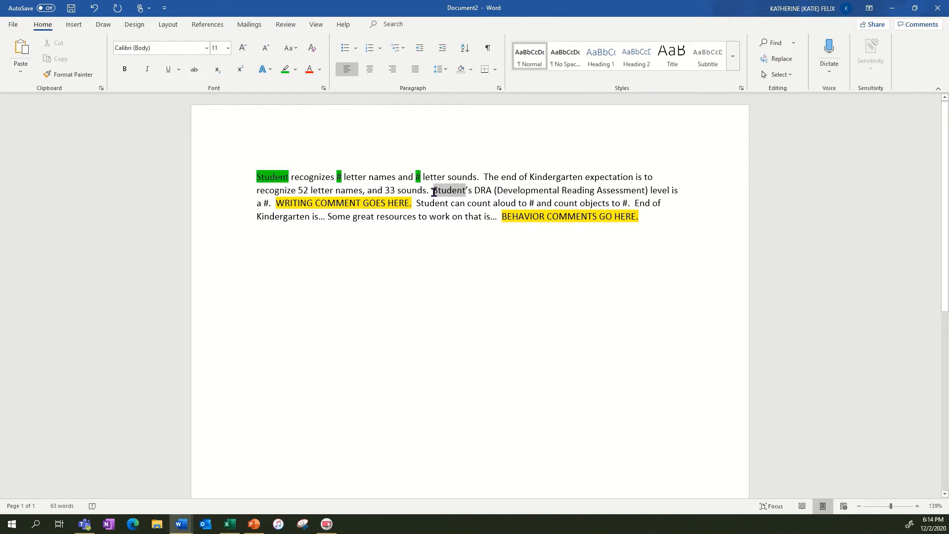
pyautogui.click(286, 70)
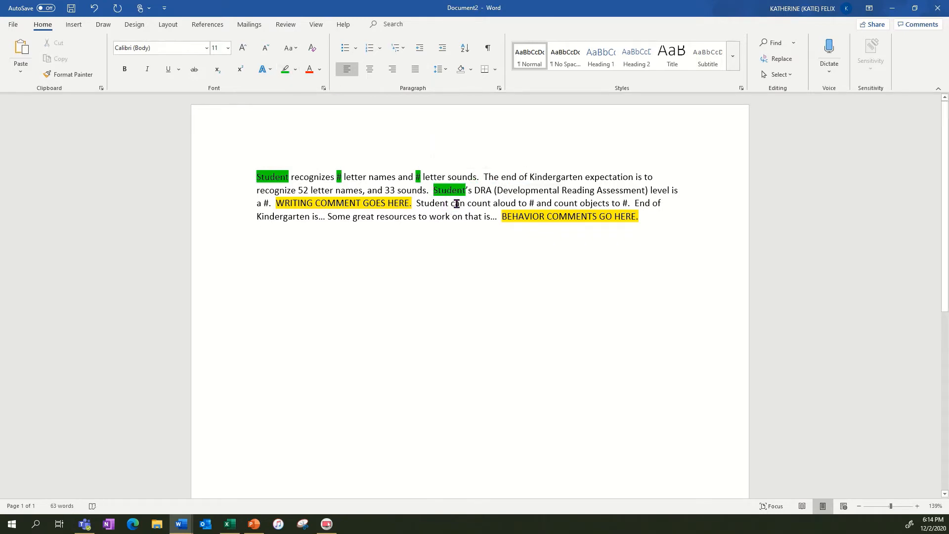
pyautogui.moveTo(449, 203); pyautogui.dragTo(417, 203)
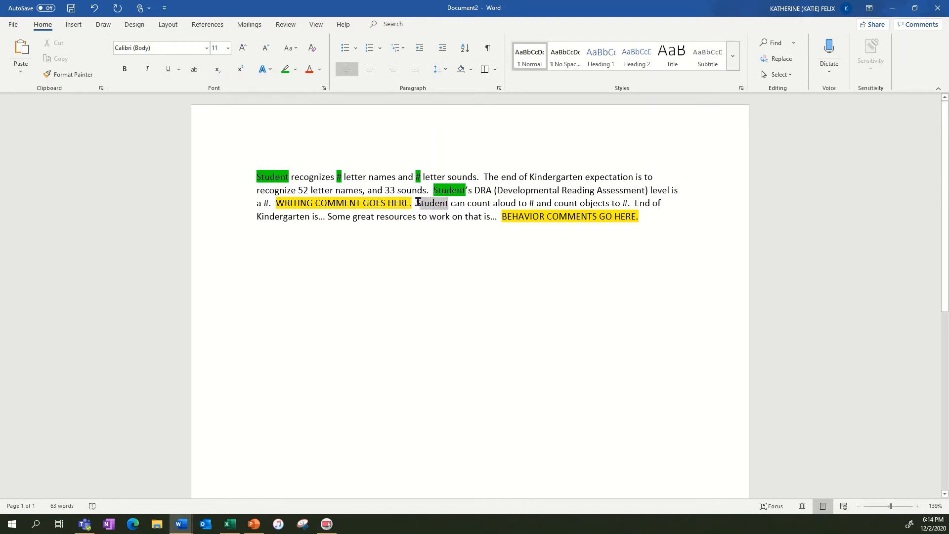
pyautogui.click(285, 69)
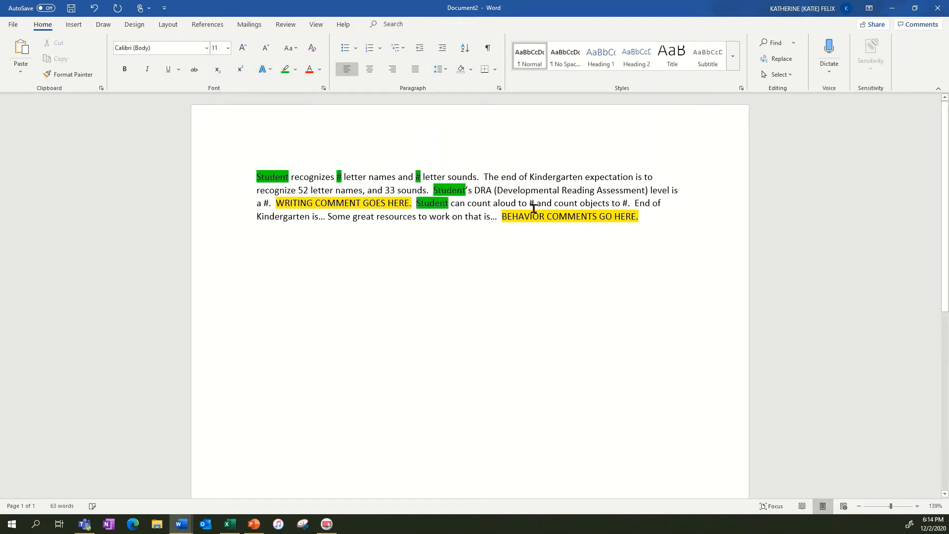
# Highlight both # placeholders in the counting sentence in green
pyautogui.moveTo(532, 203); pyautogui.dragTo(528, 203)
pyautogui.click(290, 71)
pyautogui.moveTo(626, 203); pyautogui.dragTo(621, 203)
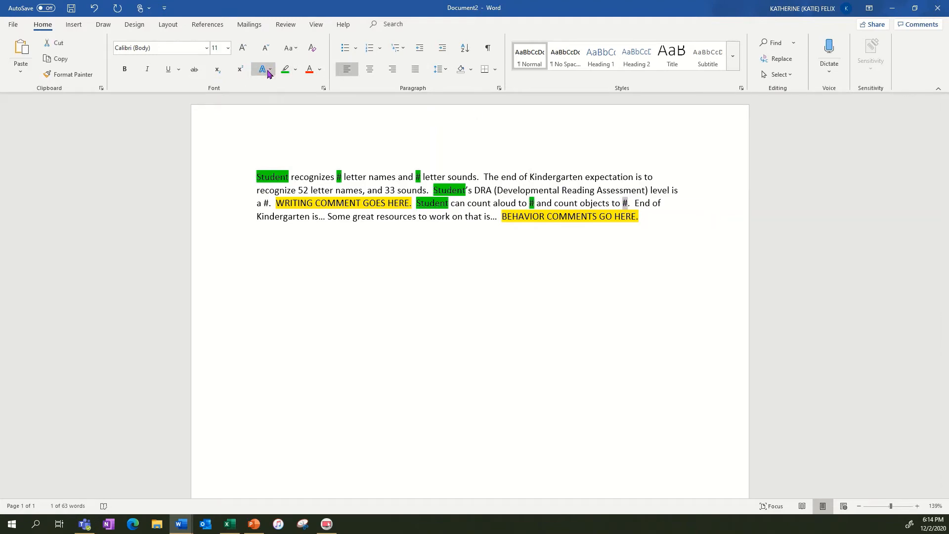
pyautogui.click(284, 72)
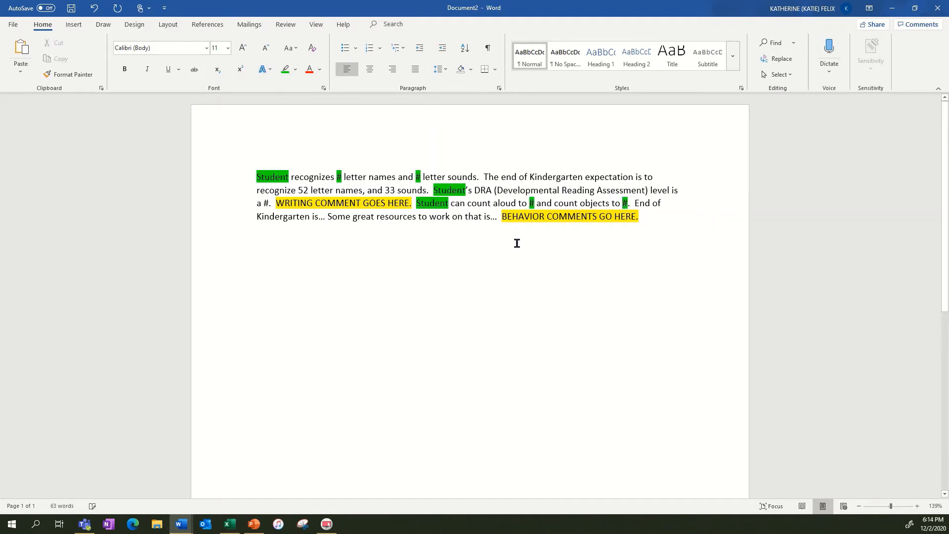
pyautogui.click(634, 204)
pyautogui.press('BackSpace')
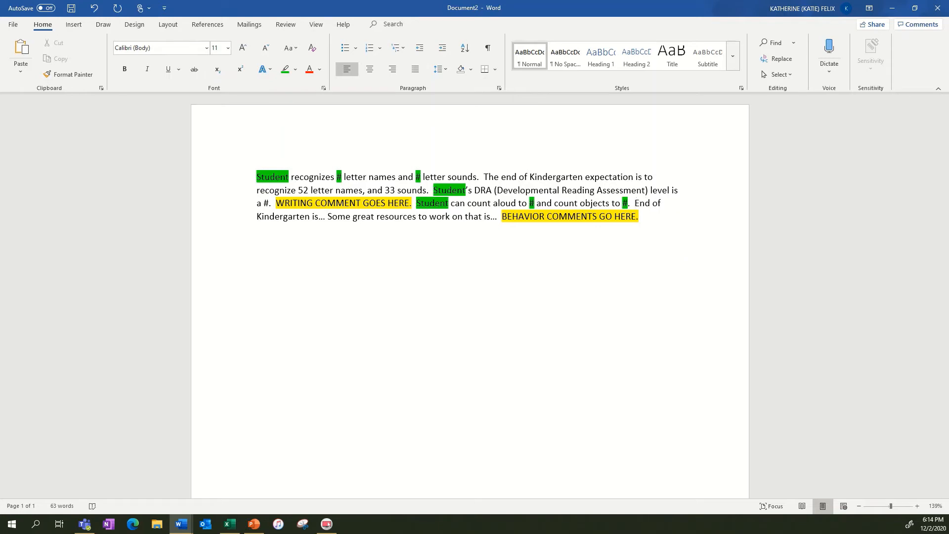
# Replace "Student" at the start of the counting sentence with "He/she"
pyautogui.click(278, 202)
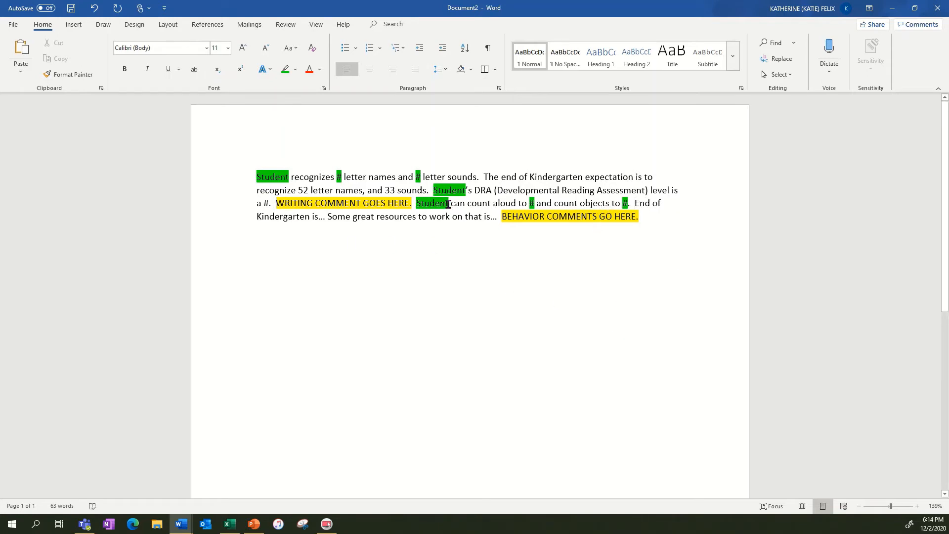
pyautogui.moveTo(448, 203); pyautogui.dragTo(416, 203)
pyautogui.write('He/SH')
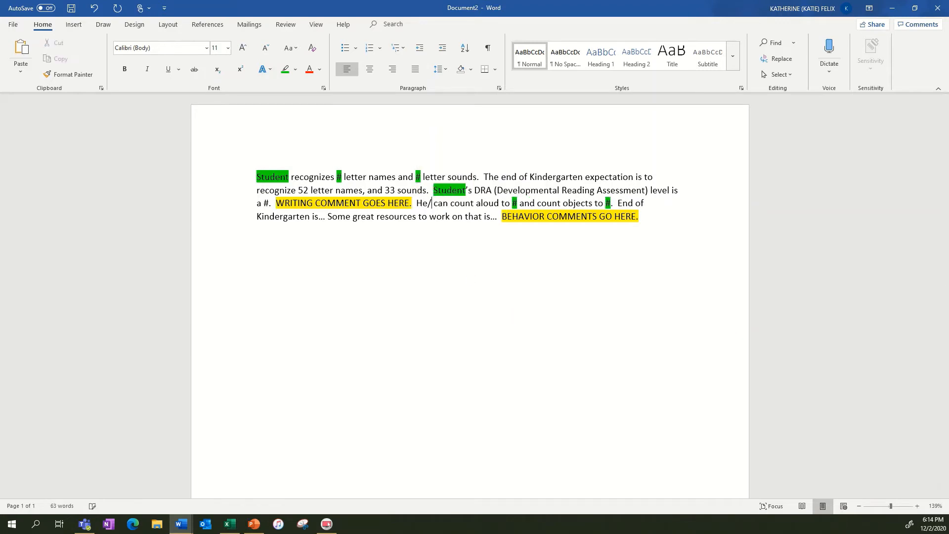
pyautogui.press('BackSpace')
pyautogui.press('BackSpace')
pyautogui.write('she')
# Highlight "He/she" and the # placeholder for the DRA level in green
pyautogui.moveTo(446, 203); pyautogui.dragTo(418, 203)
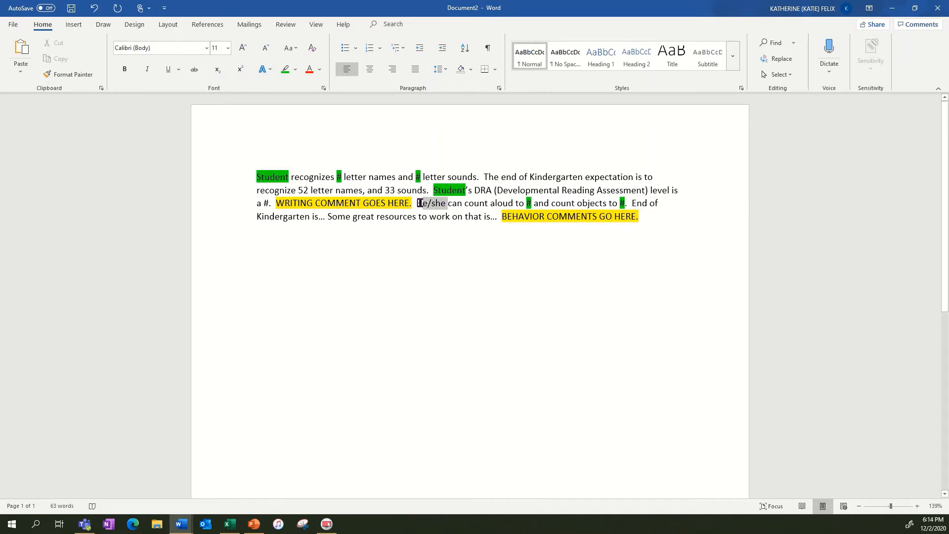
pyautogui.click(443, 203)
pyautogui.moveTo(443, 203); pyautogui.dragTo(418, 202)
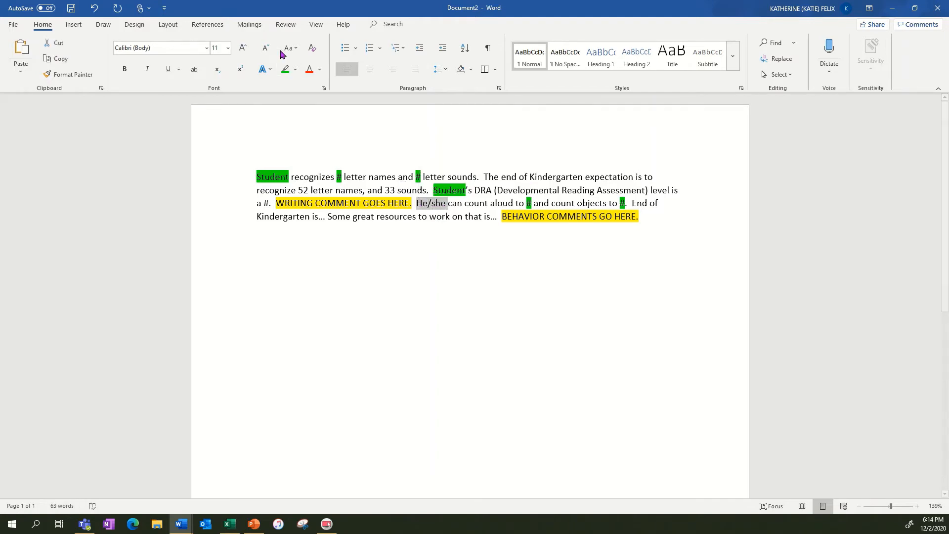
pyautogui.click(284, 68)
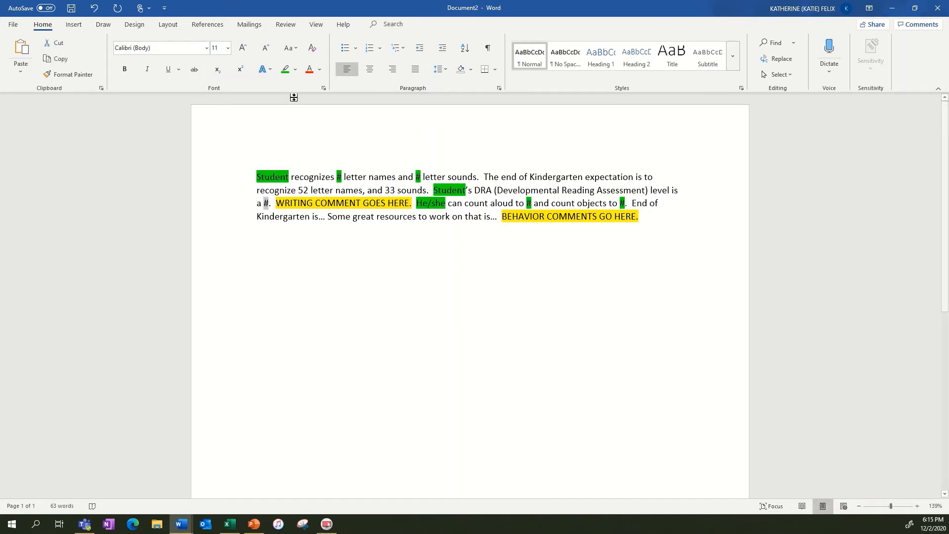
pyautogui.click(285, 69)
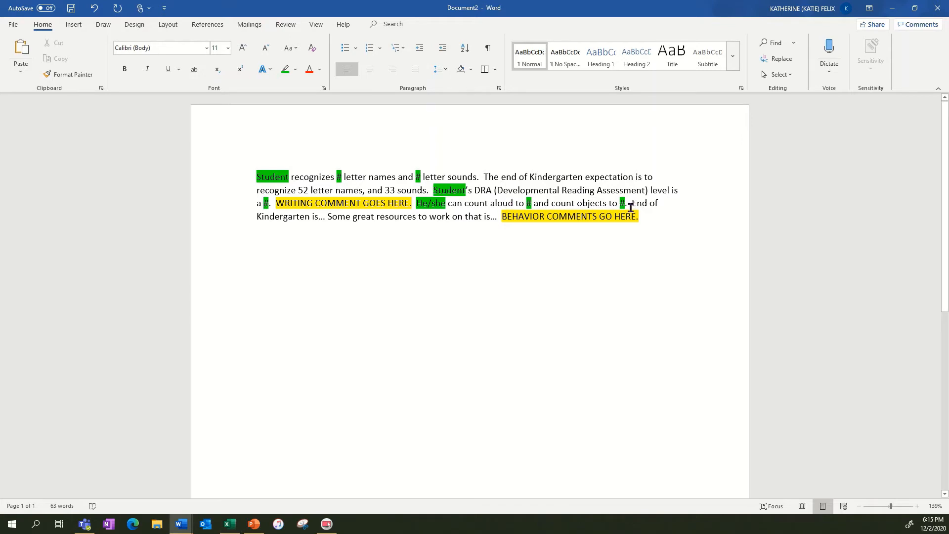
# Check the Excel sheet's columns, then insert "Student has been working on iReady and has actively engaged in #." before the behavior placeholder in Word
pyautogui.click(229, 523)
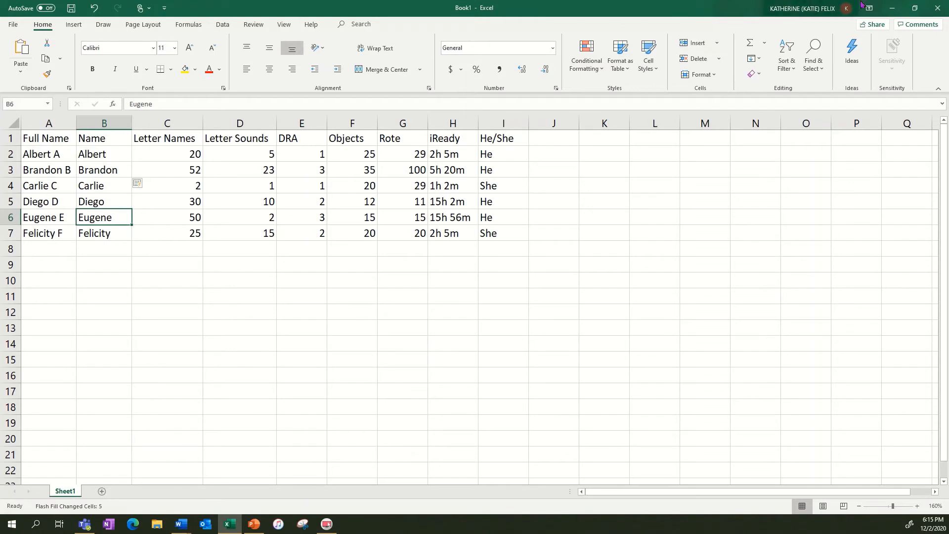
pyautogui.click(892, 8)
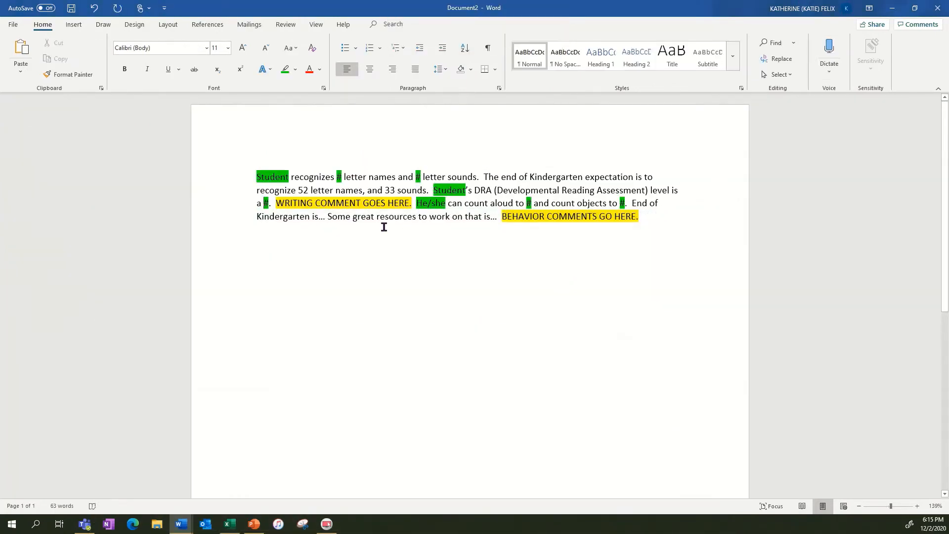
pyautogui.click(256, 217)
pyautogui.write('STuden')
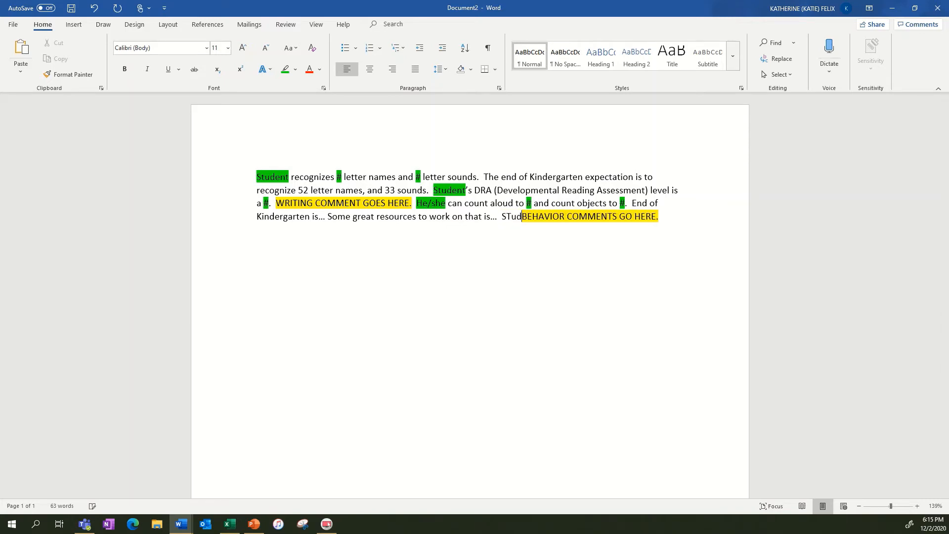
pyautogui.press('BackSpace')
pyautogui.press('BackSpace')
pyautogui.press('BackSpace')
pyautogui.press('BackSpace')
pyautogui.press('BackSpace')
pyautogui.write('tudent has be')
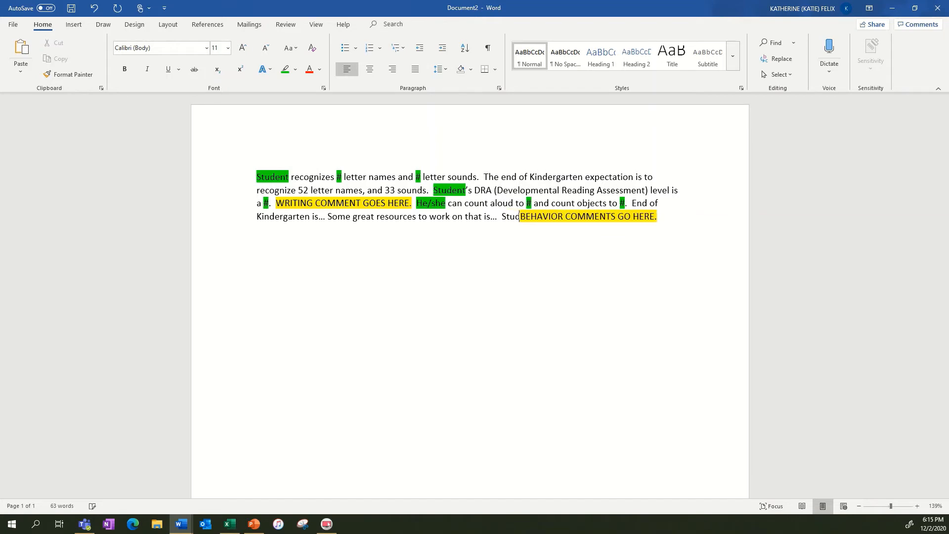
pyautogui.write('en working ')
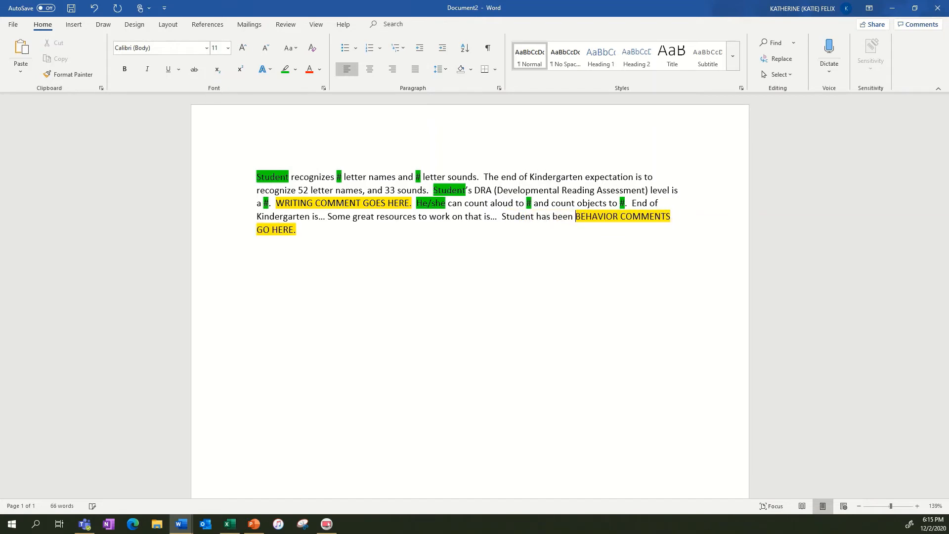
pyautogui.write('on iReady and ')
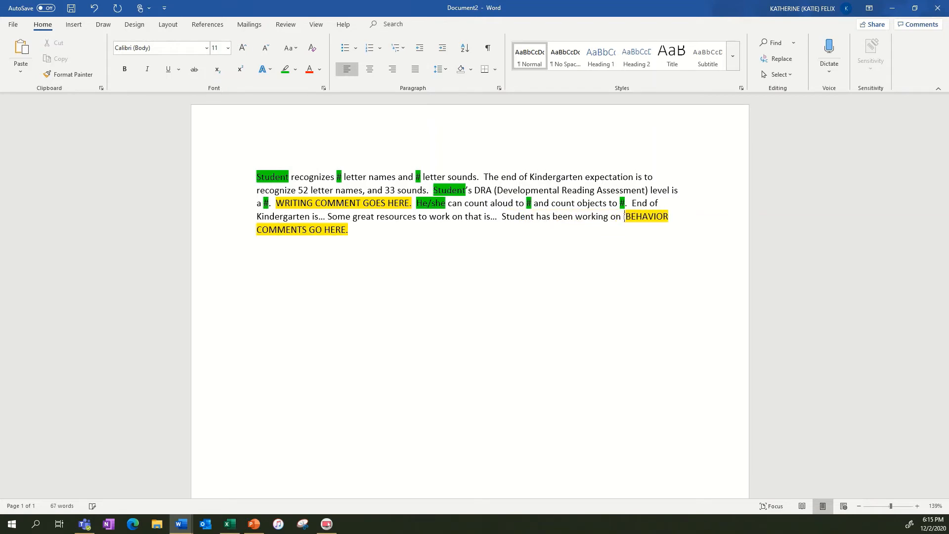
pyautogui.write('has ')
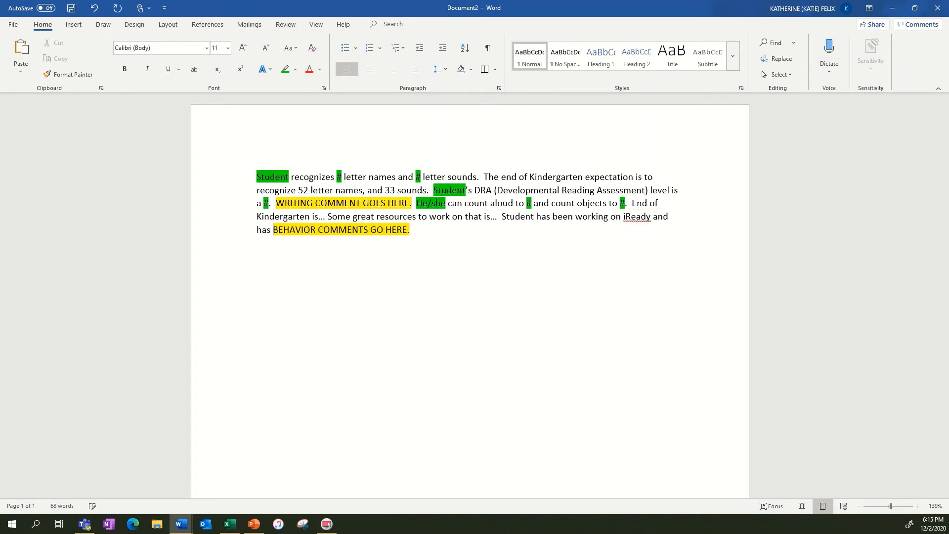
pyautogui.write('actively enga')
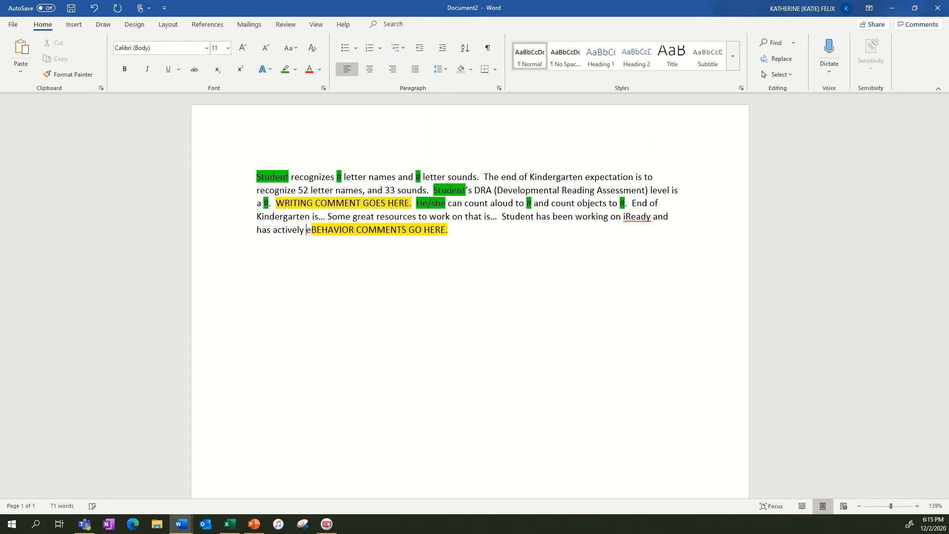
pyautogui.write('ged in ')
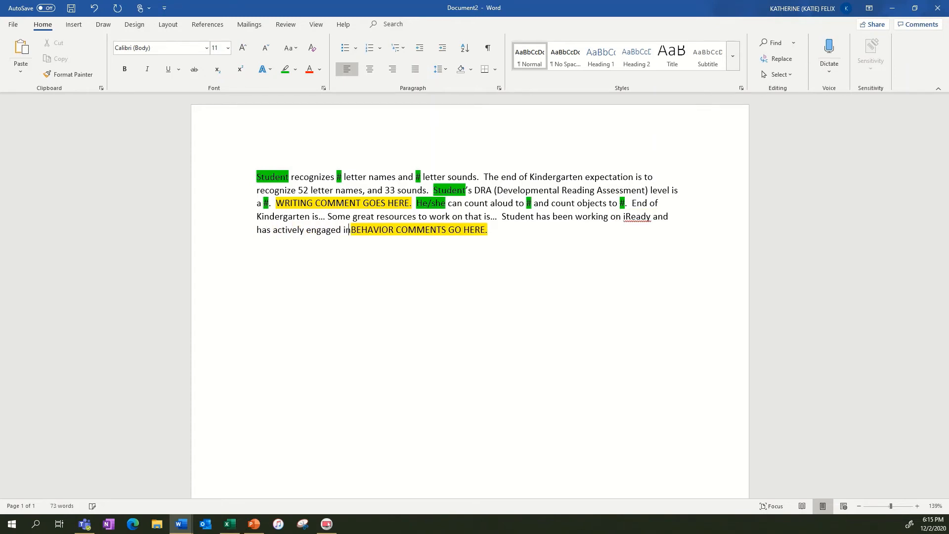
pyautogui.write('#')
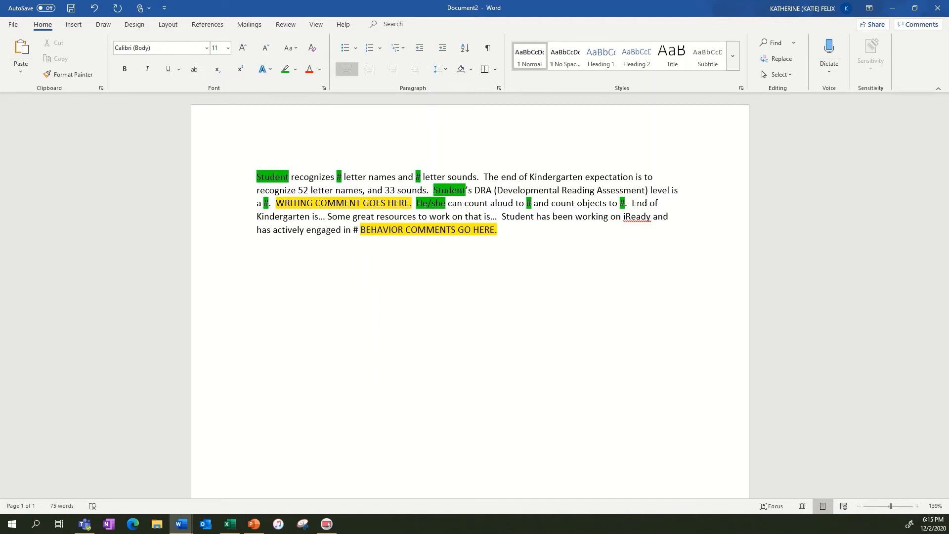
pyautogui.press('BackSpace')
pyautogui.write('.')
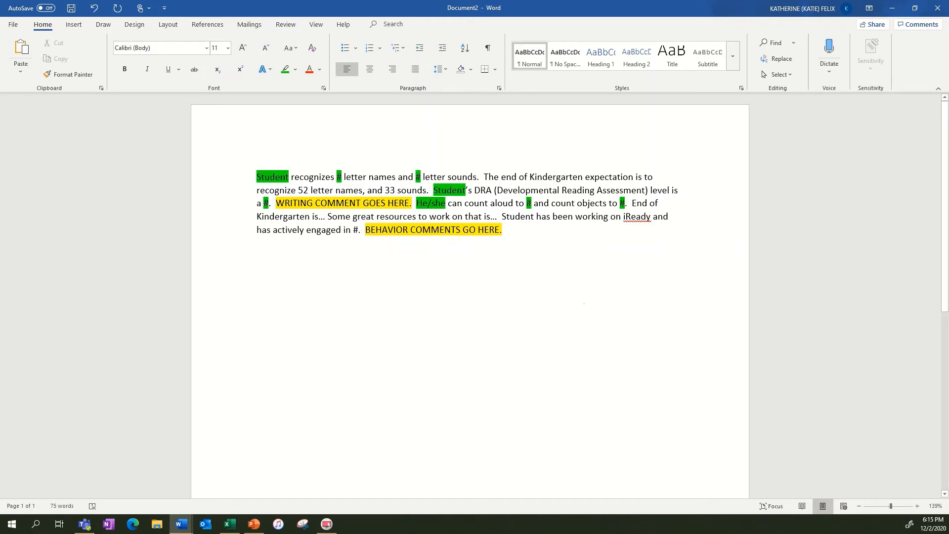
# Highlight the # placeholder and the word "Student" in the iReady sentence in green
pyautogui.doubleClick(356, 229)
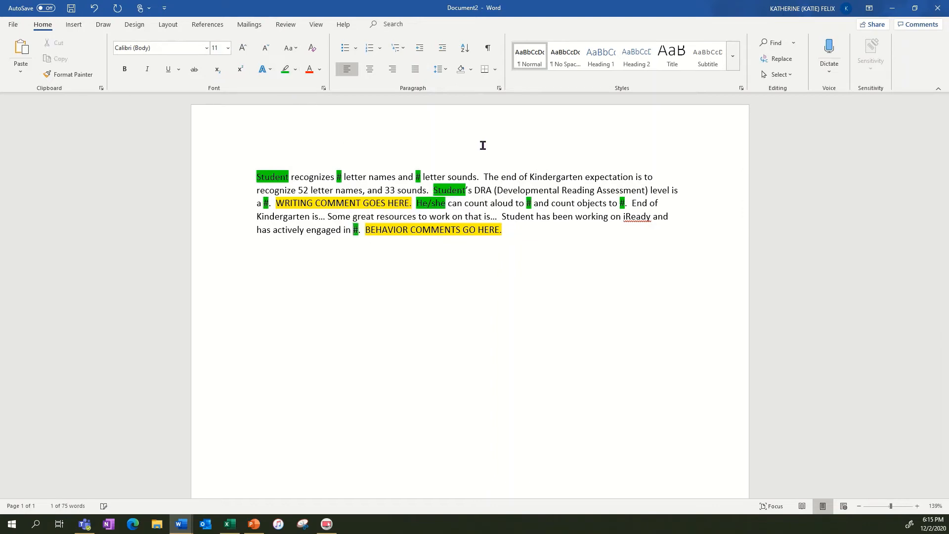
pyautogui.moveTo(535, 216); pyautogui.dragTo(501, 216)
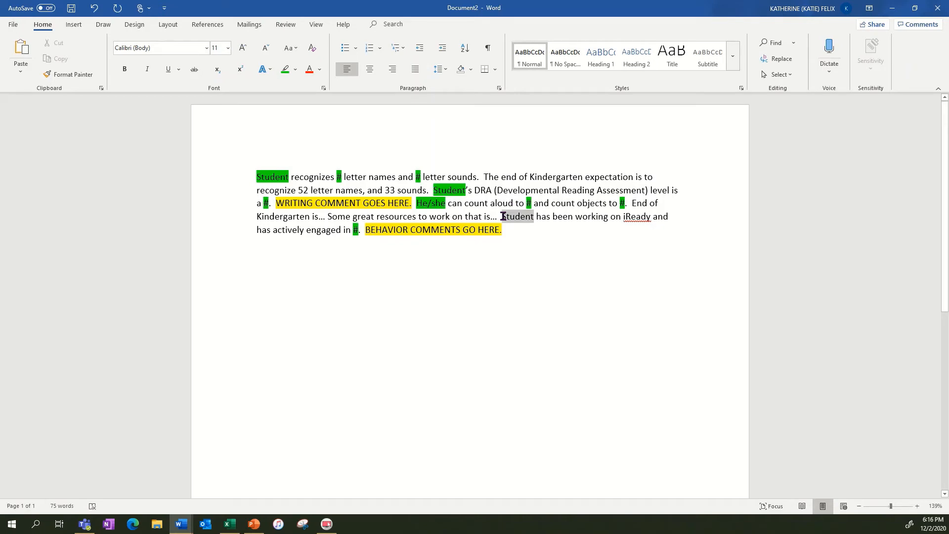
pyautogui.click(286, 71)
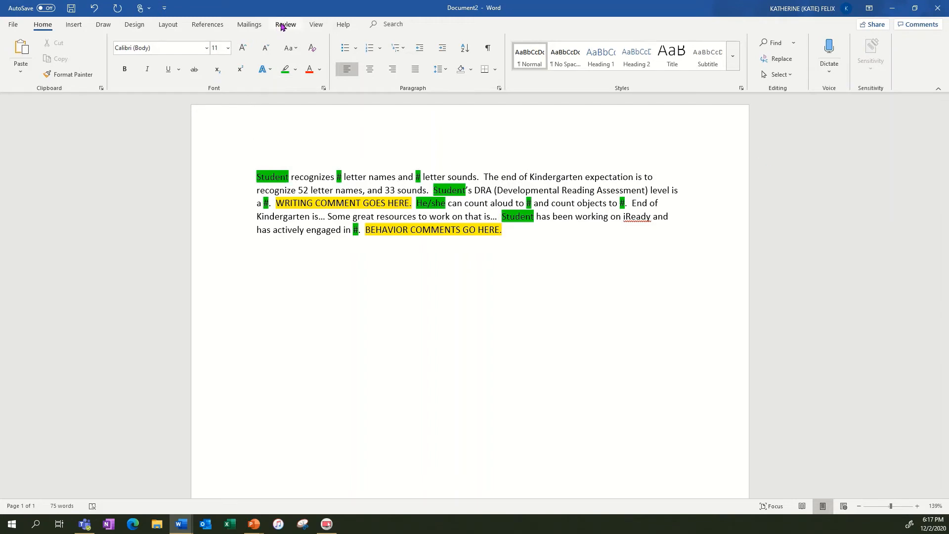
# Start a mail merge using the Normal Word Document type
pyautogui.click(250, 25)
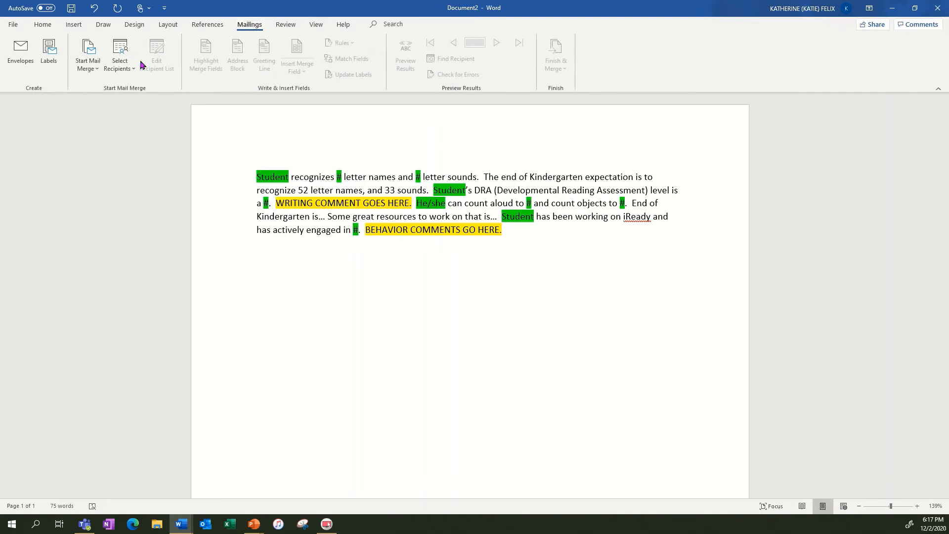
pyautogui.click(92, 66)
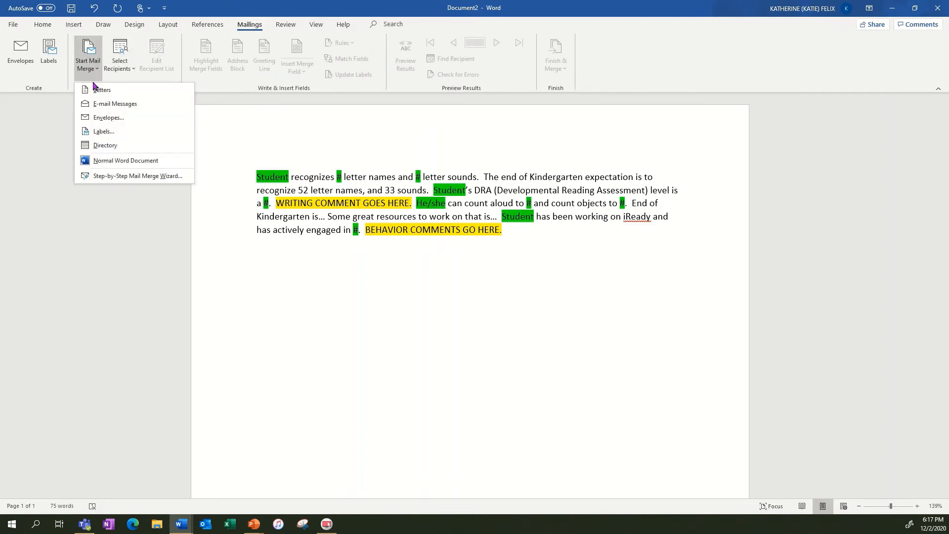
pyautogui.click(107, 163)
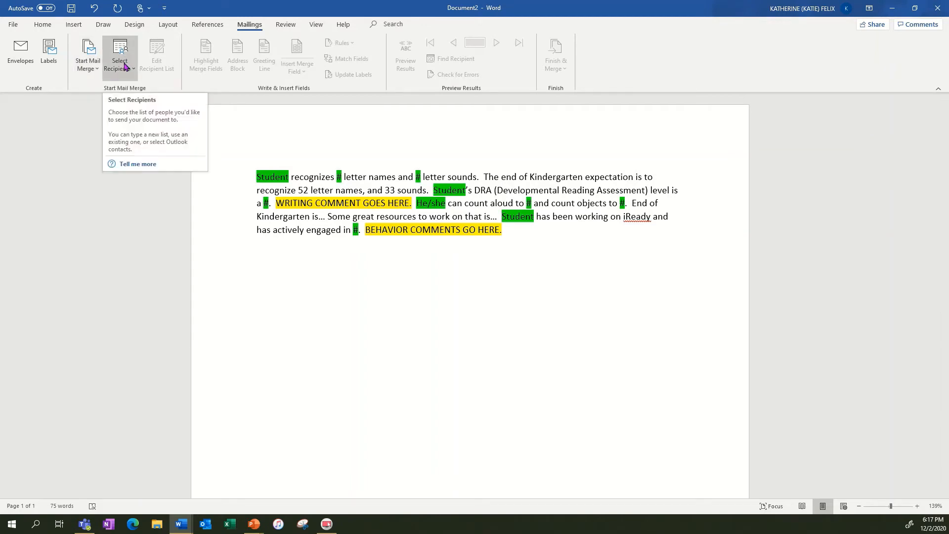
# Use an existing list as the merge recipients, choosing table Sheet1$ with its first row as column headers
pyautogui.click(124, 65)
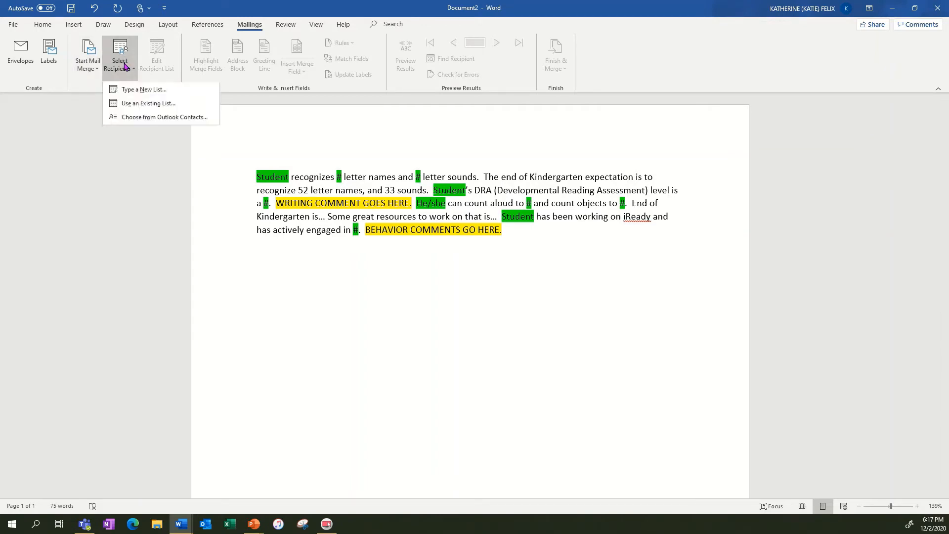
pyautogui.click(146, 105)
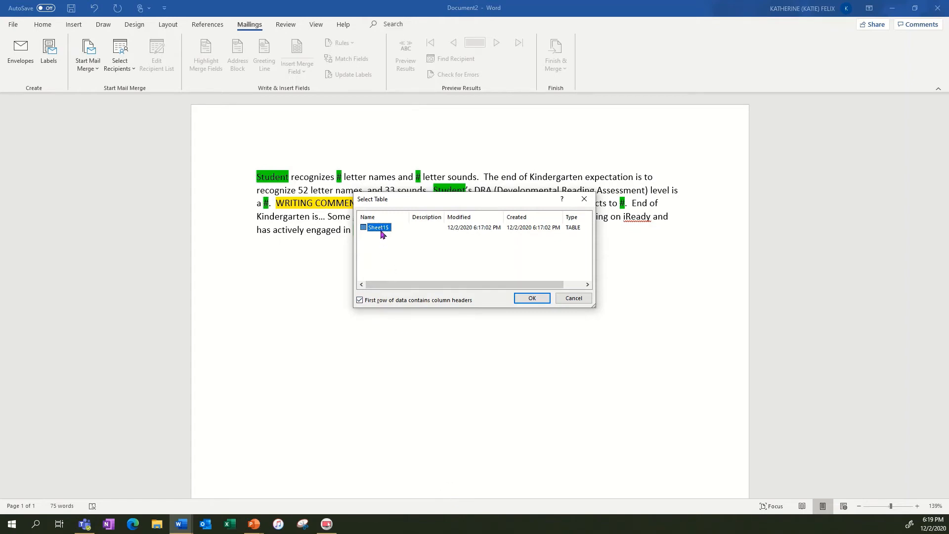
pyautogui.click(525, 298)
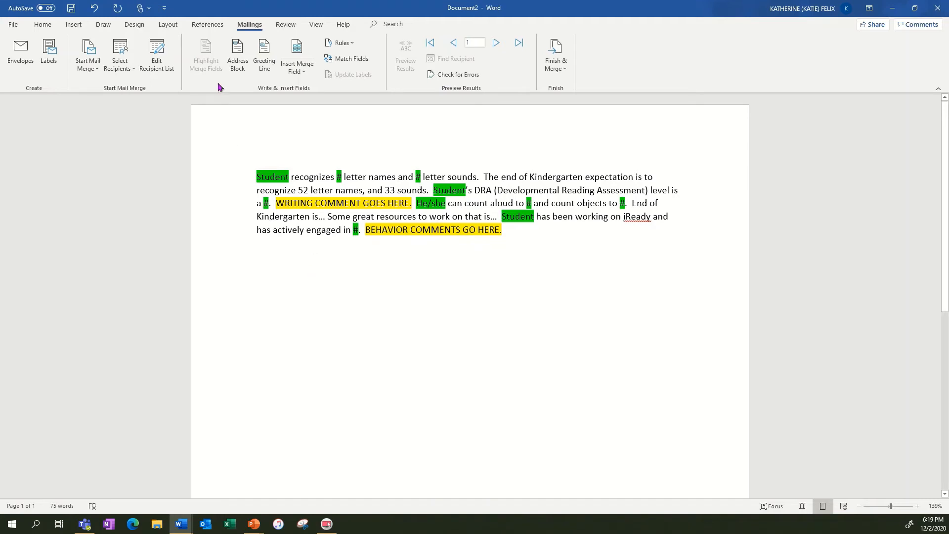
# Replace the word "Student" at the start of the first sentence with the Name merge field
pyautogui.click(293, 73)
pyautogui.click(295, 73)
pyautogui.moveTo(289, 176); pyautogui.dragTo(254, 176)
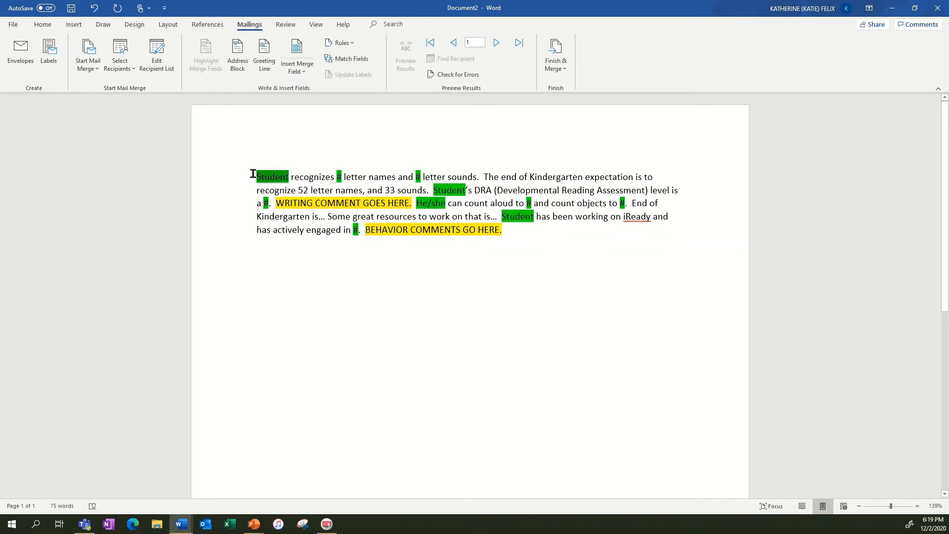
pyautogui.click(312, 77)
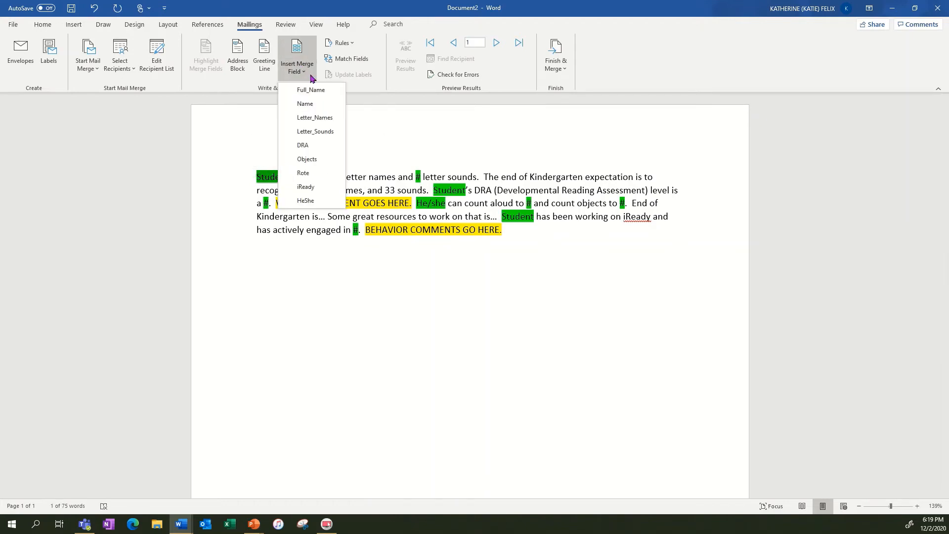
pyautogui.click(317, 105)
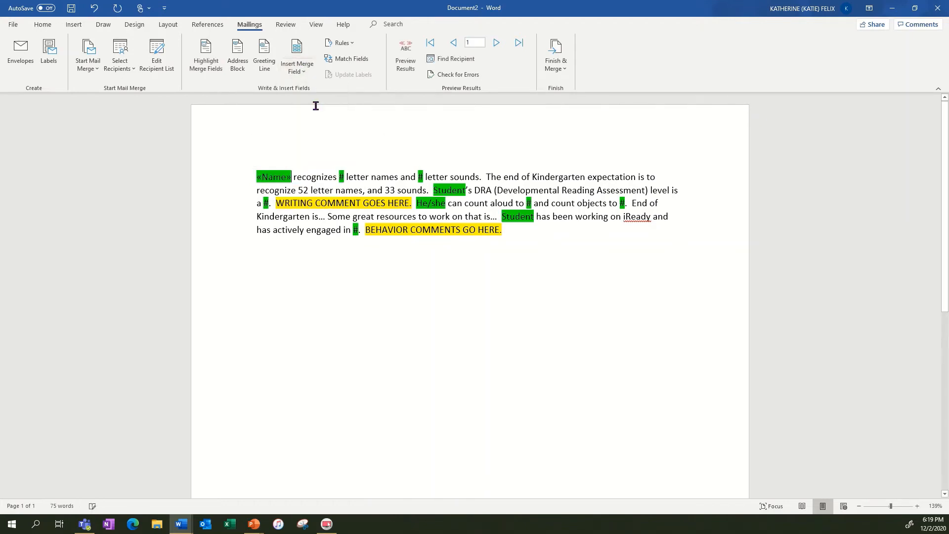
# Replace the # placeholders before "letter names" and "letter sounds" with the Letter_Names and Letter_Sounds merge fields
pyautogui.doubleClick(339, 176)
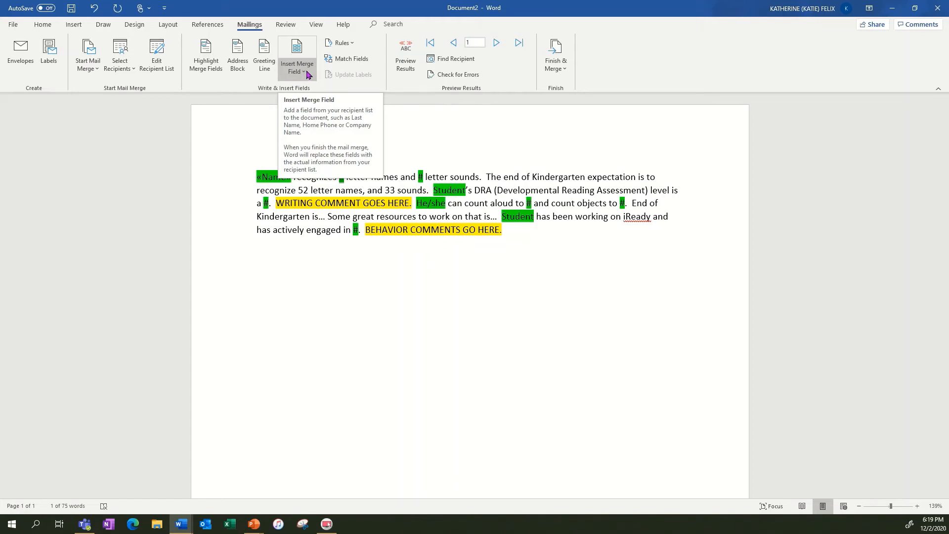
pyautogui.click(307, 74)
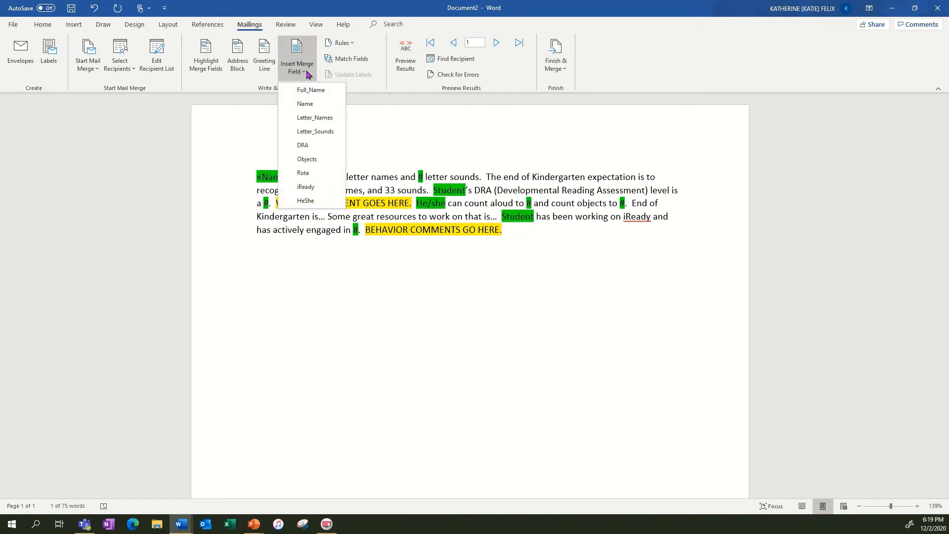
pyautogui.click(316, 119)
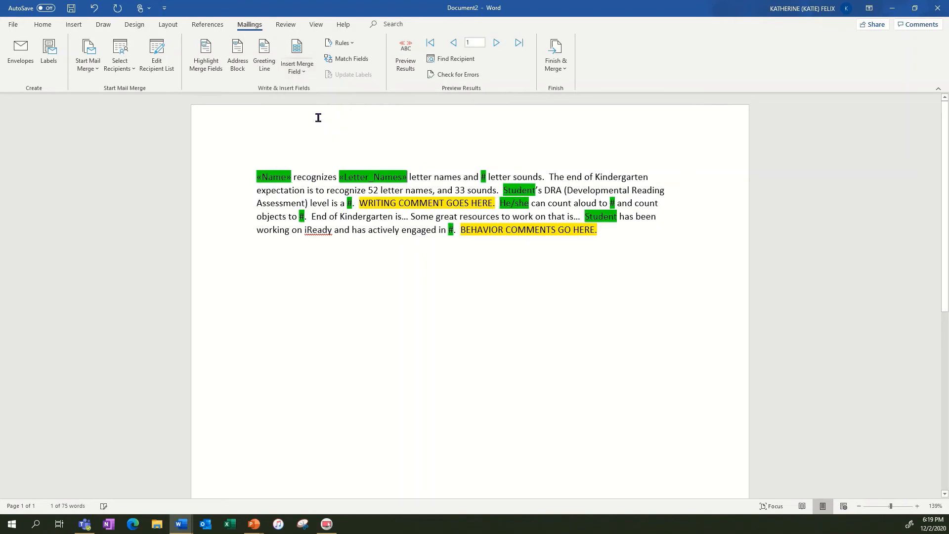
pyautogui.doubleClick(483, 177)
pyautogui.click(298, 66)
pyautogui.click(333, 132)
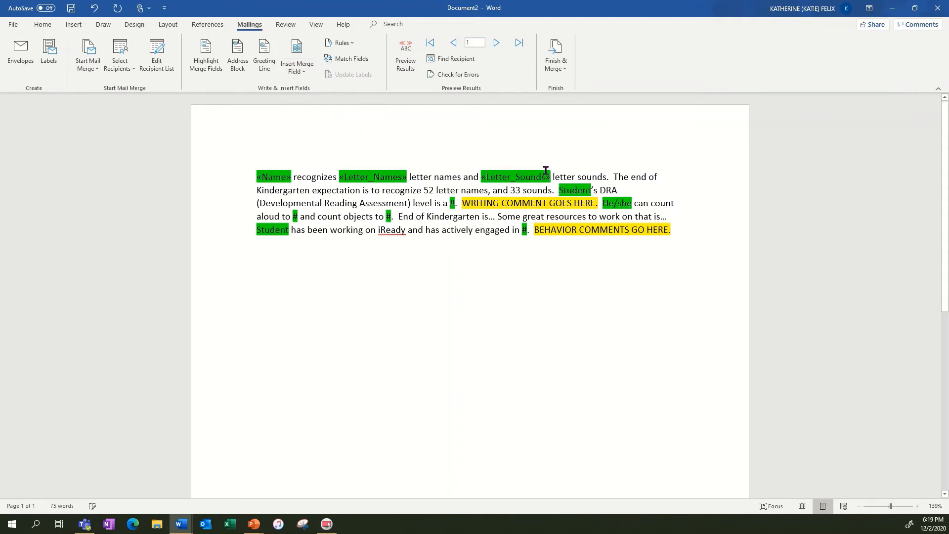
# In the DRA sentence, replace "Student" with the Name merge field and the # level placeholder with the DRA merge field
pyautogui.moveTo(592, 189); pyautogui.dragTo(557, 190)
pyautogui.click(298, 73)
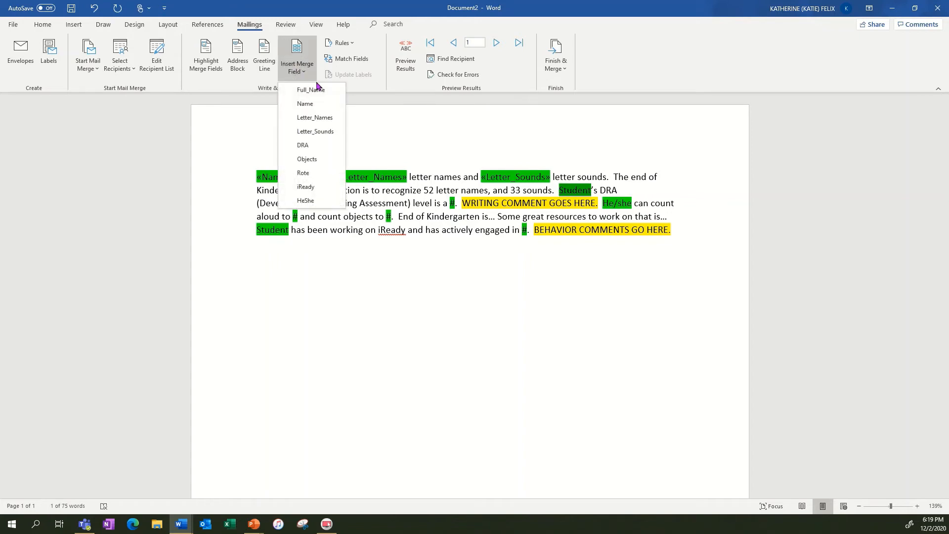
pyautogui.click(305, 104)
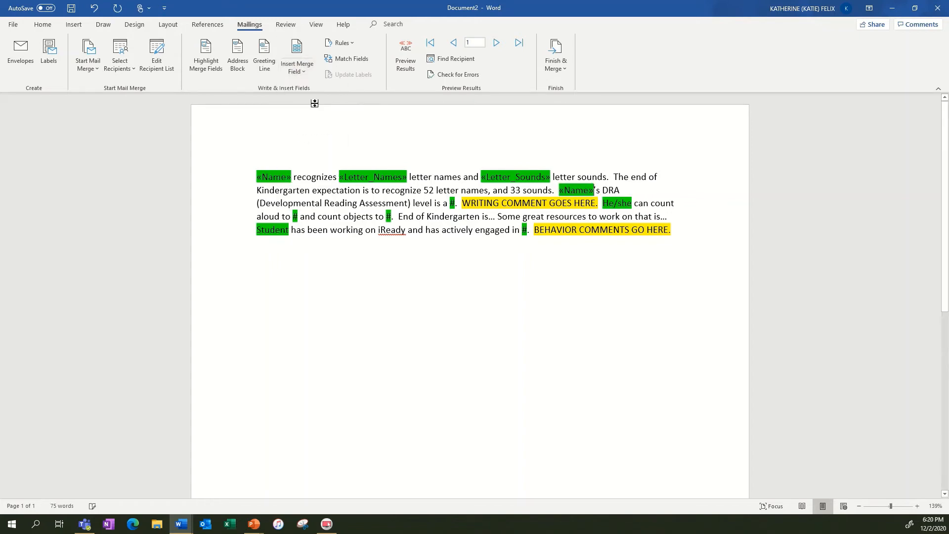
pyautogui.doubleClick(453, 202)
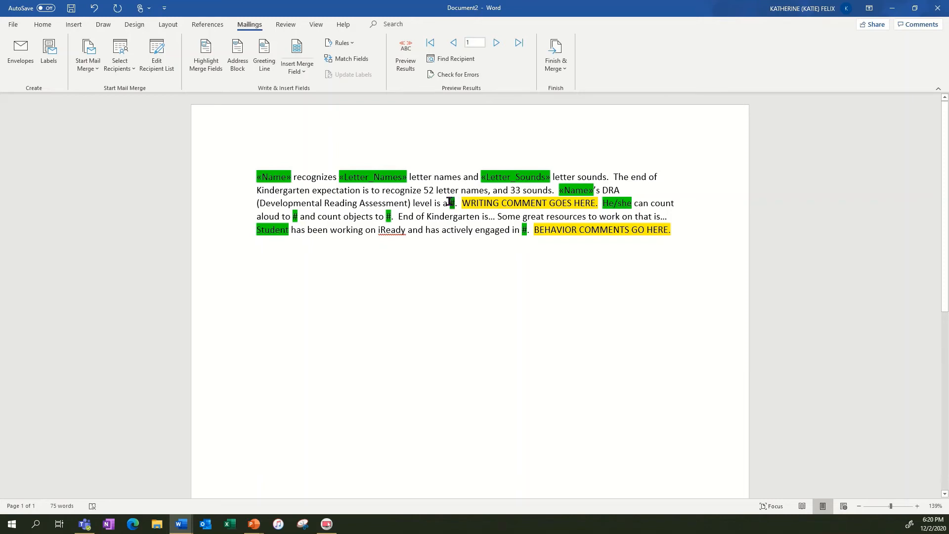
pyautogui.click(298, 69)
pyautogui.click(322, 145)
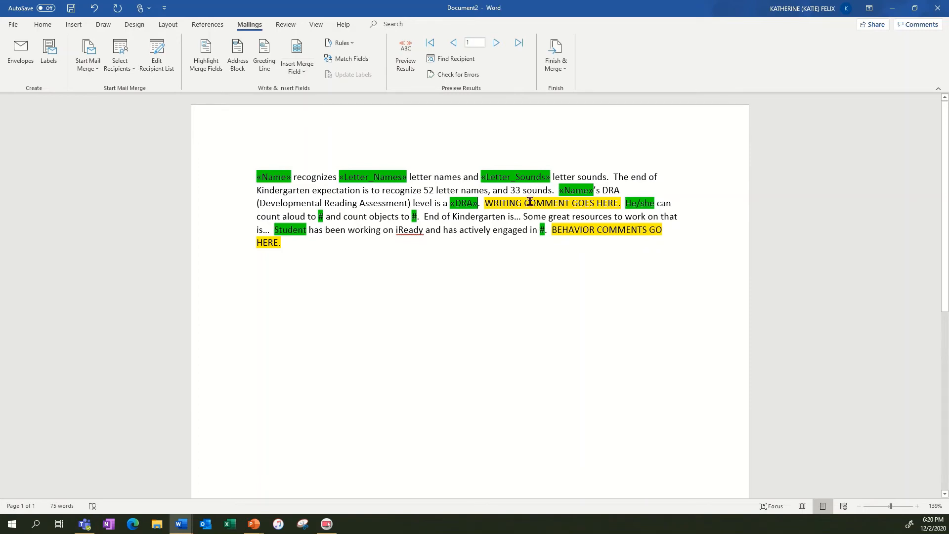
# Replace the "He/she" placeholder in the counting sentence with the HeShe merge field
pyautogui.moveTo(654, 202); pyautogui.dragTo(627, 203)
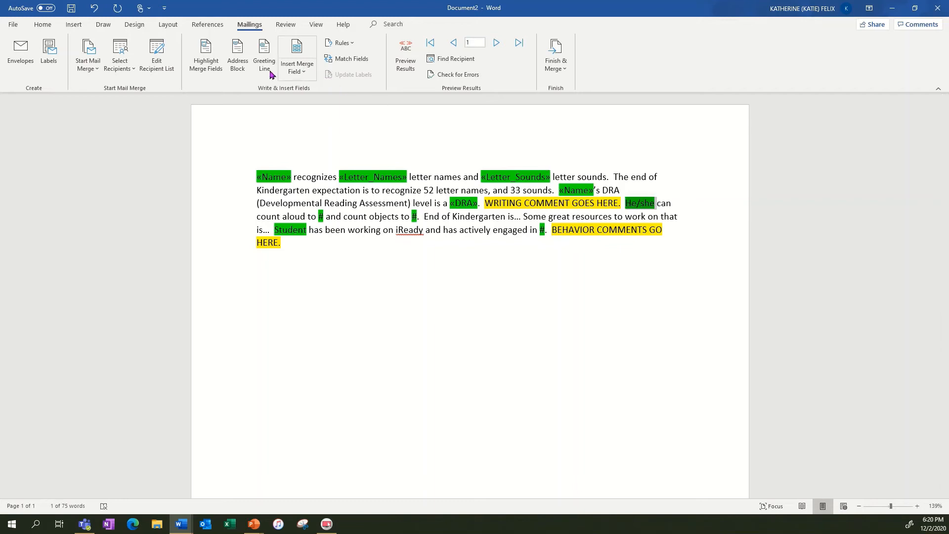
pyautogui.click(296, 68)
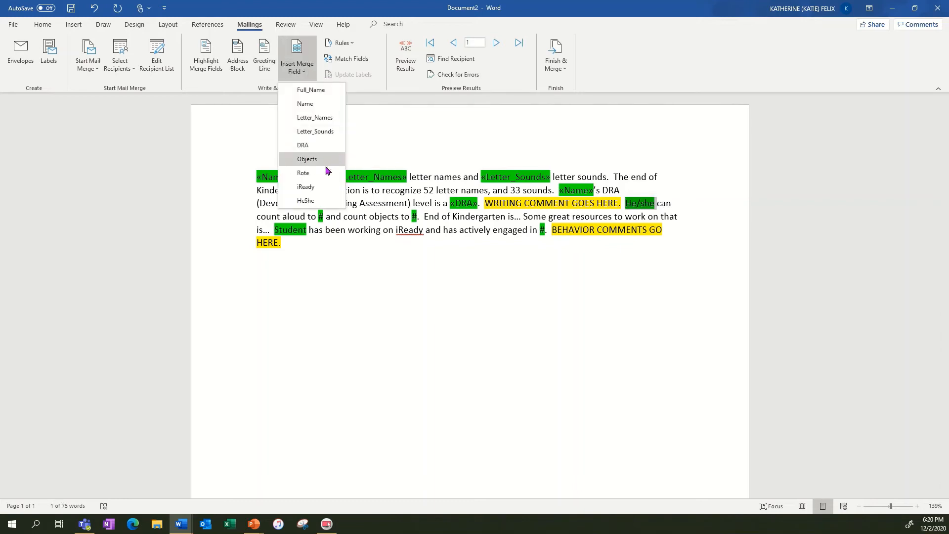
pyautogui.click(319, 200)
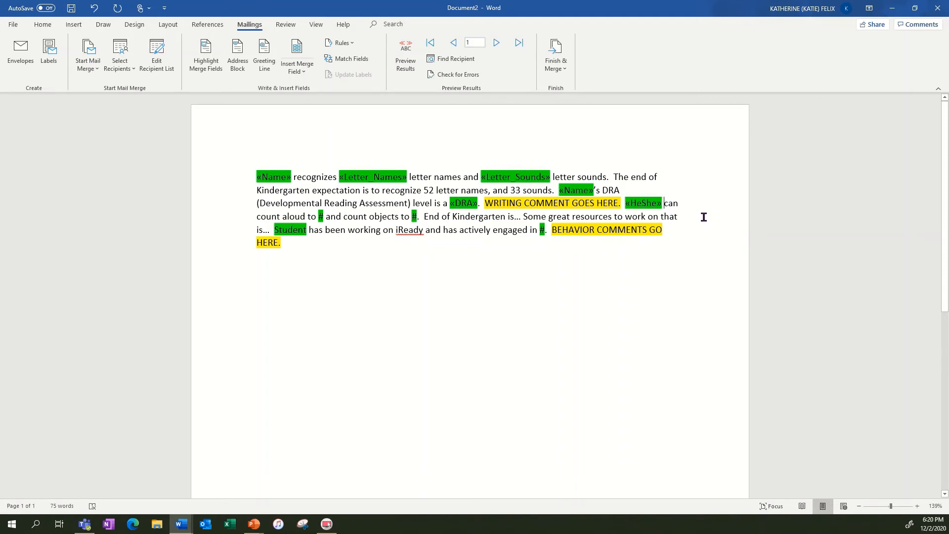
# Replace the # after "count aloud to" with the Rote merge field and the # after "count objects to" with the Objects field
pyautogui.doubleClick(321, 216)
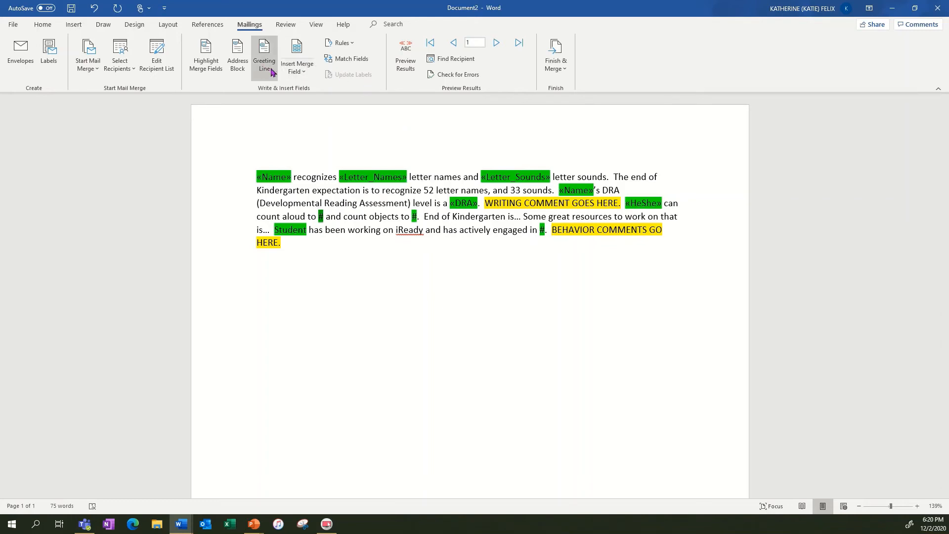
pyautogui.click(287, 69)
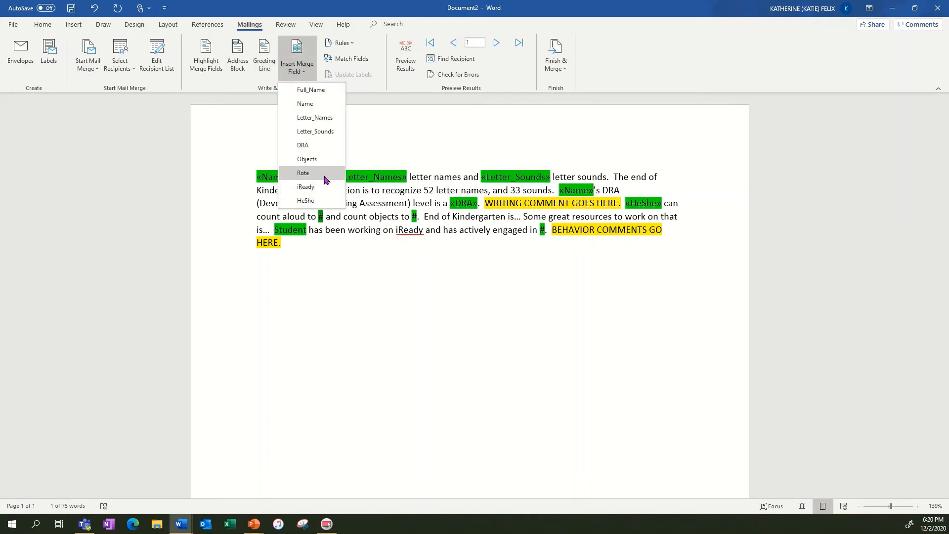
pyautogui.click(309, 173)
pyautogui.doubleClick(438, 216)
pyautogui.click(296, 67)
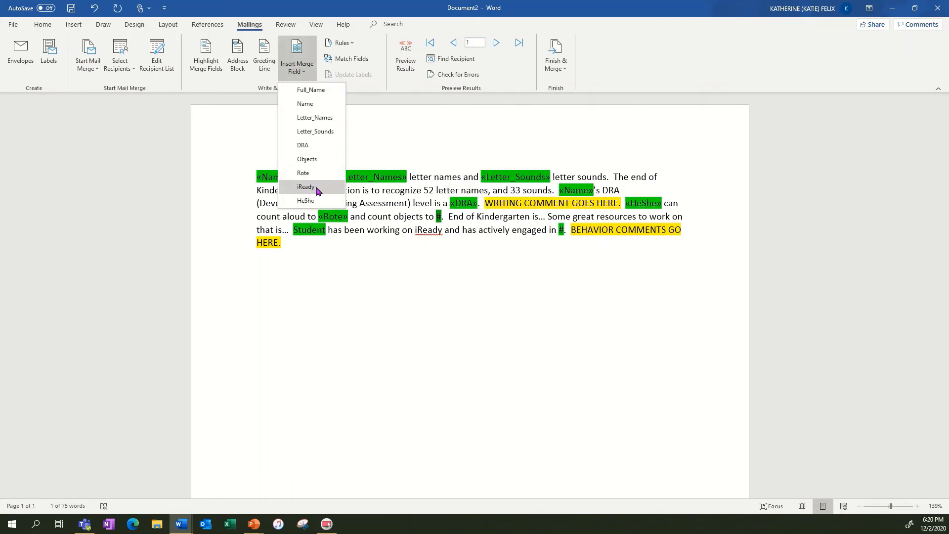
pyautogui.click(311, 159)
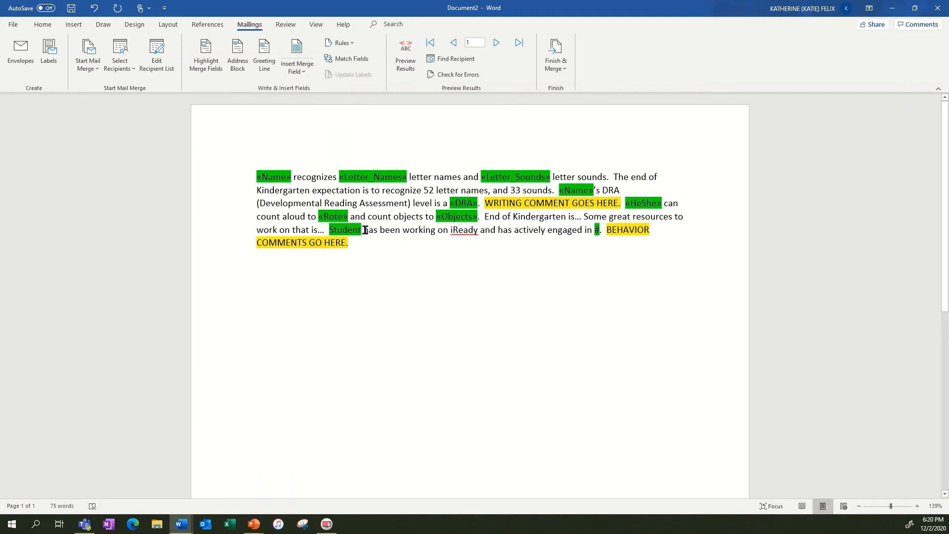
# In the iReady sentence, replace "Student" with the Name merge field and the # placeholder with the iReady merge field
pyautogui.moveTo(363, 229); pyautogui.dragTo(327, 230)
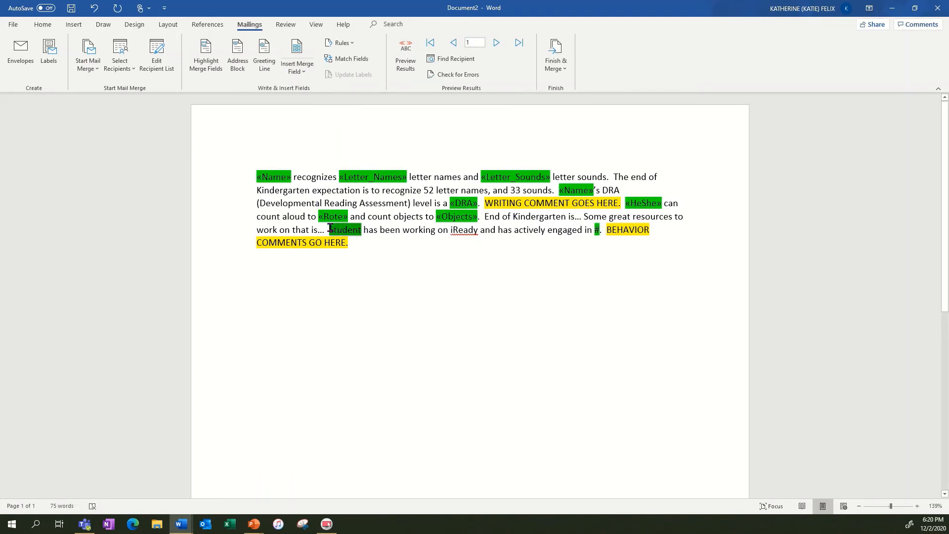
pyautogui.click(285, 69)
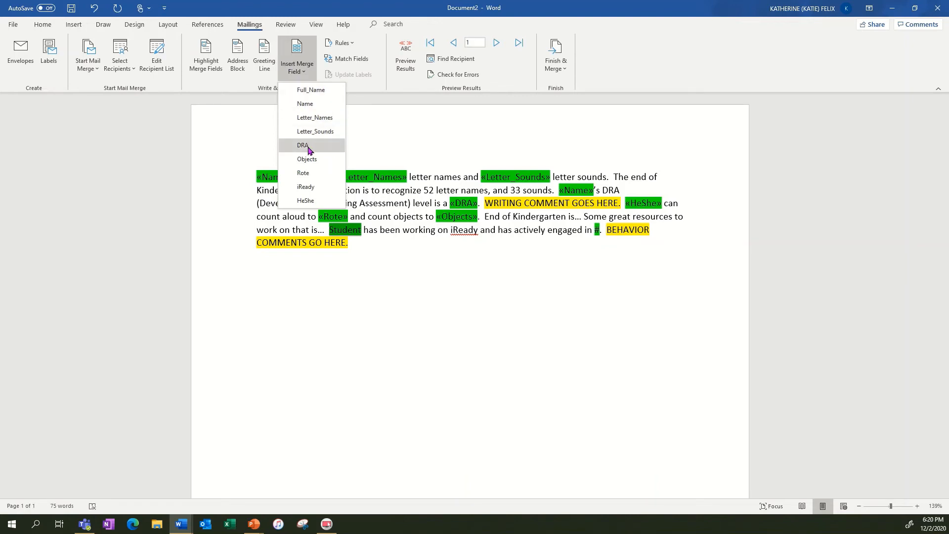
pyautogui.click(305, 103)
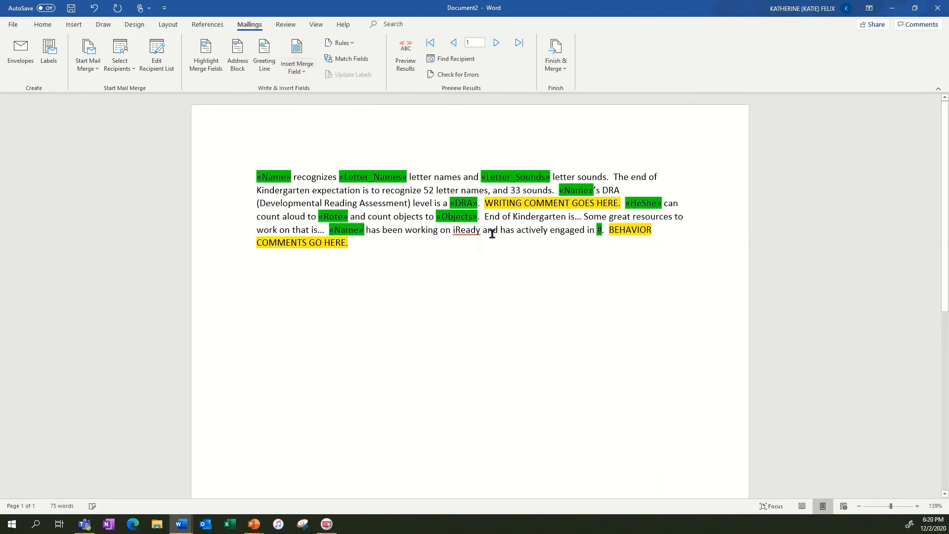
pyautogui.doubleClick(598, 229)
pyautogui.click(296, 69)
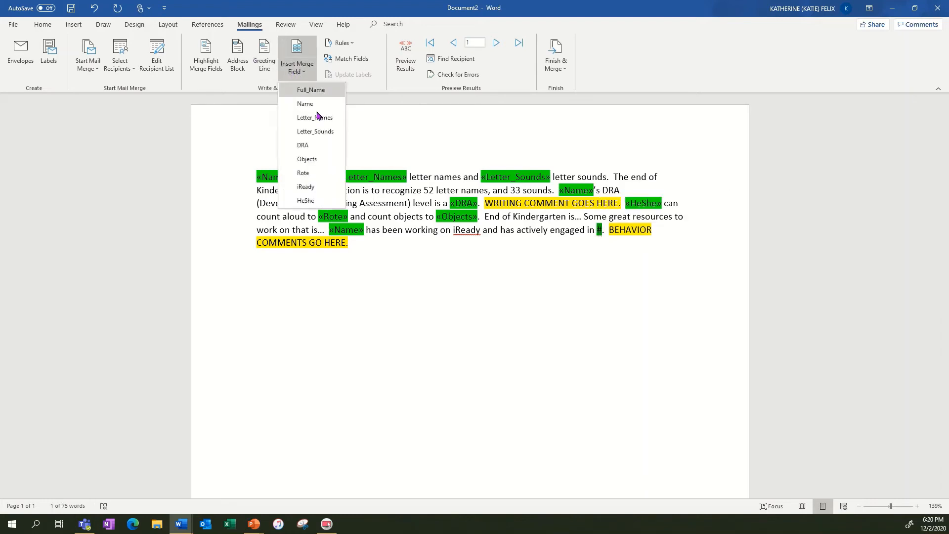
pyautogui.click(315, 187)
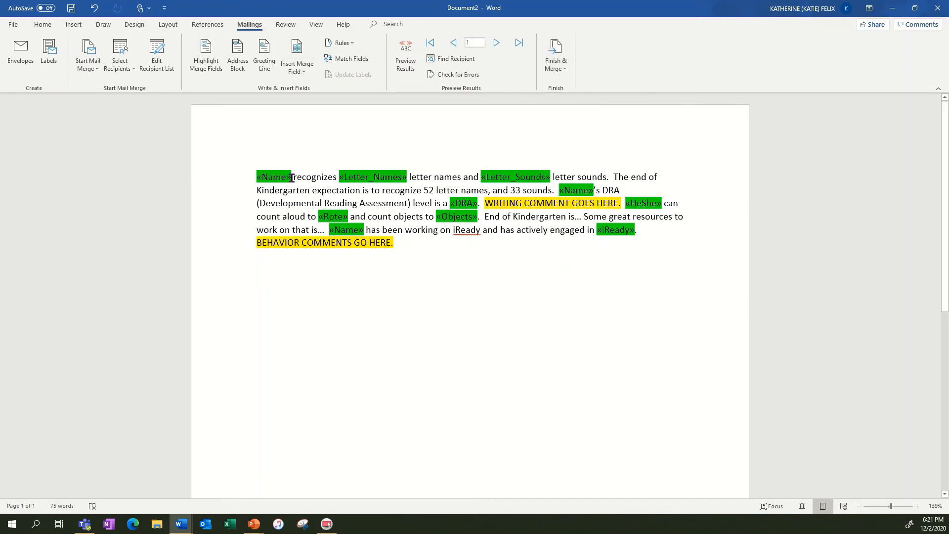
# Remove the green highlighting from all merge fields, keeping the yellow highlight on the writing and behavior comment placeholders
pyautogui.moveTo(288, 177)
pyautogui.mouseDown()
pyautogui.moveTo(261, 177)
pyautogui.moveTo(503, 173)
pyautogui.moveTo(603, 190)
pyautogui.moveTo(465, 197)
pyautogui.moveTo(475, 200)
pyautogui.mouseUp()
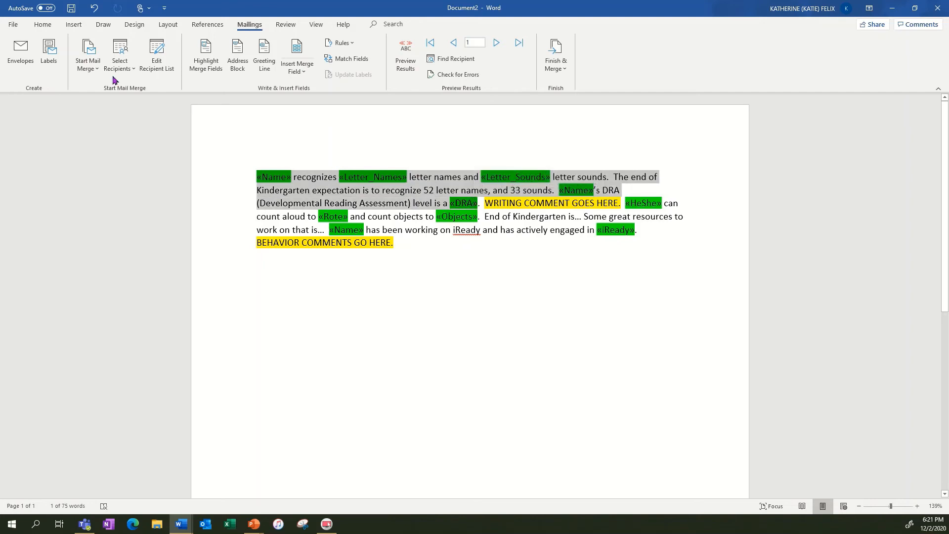
pyautogui.click(42, 24)
pyautogui.click(295, 69)
pyautogui.click(312, 132)
pyautogui.press('Right')
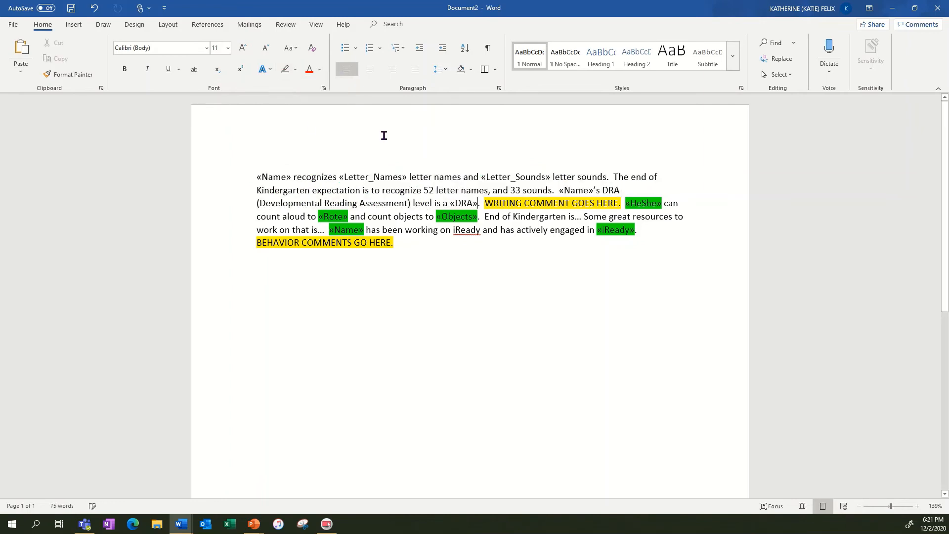
pyautogui.moveTo(626, 203); pyautogui.dragTo(643, 227)
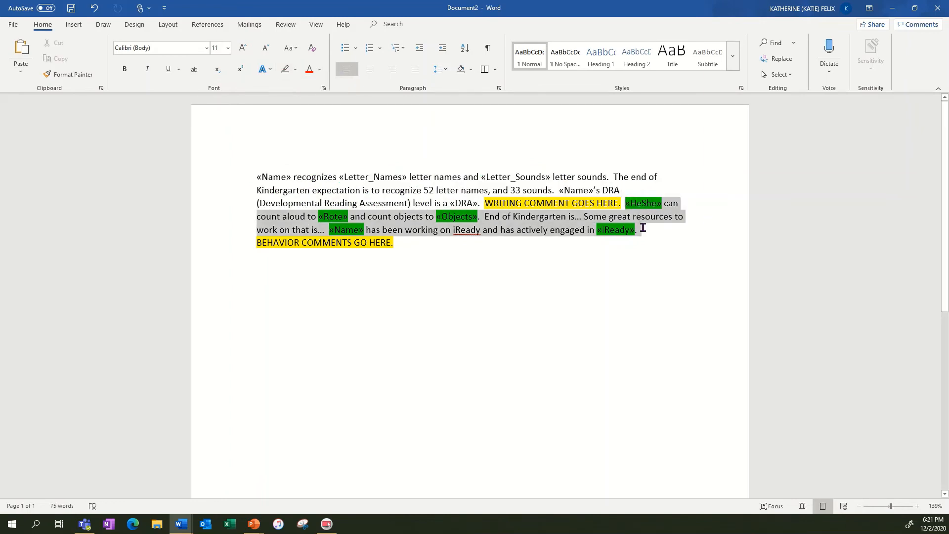
pyautogui.click(285, 70)
pyautogui.click(566, 246)
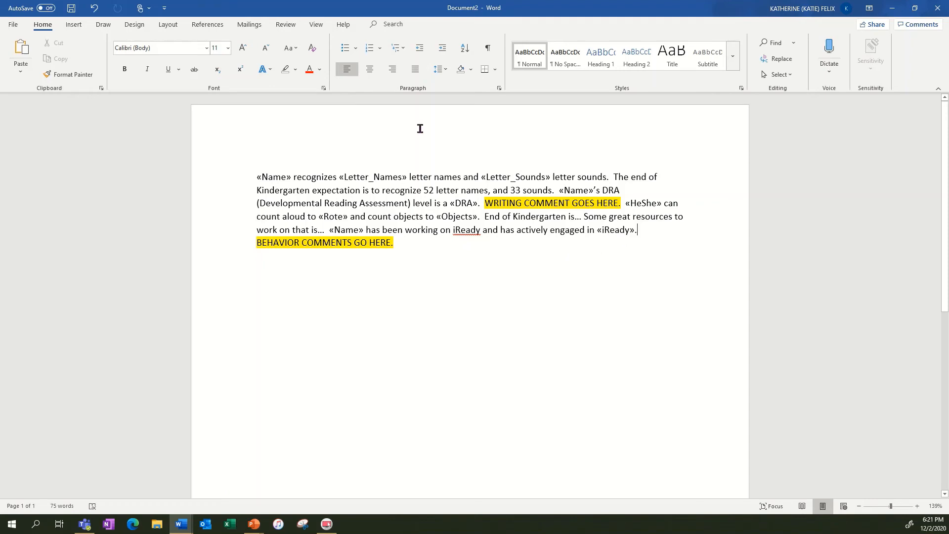
# Finish the merge by generating editable individual documents for all records
pyautogui.click(249, 25)
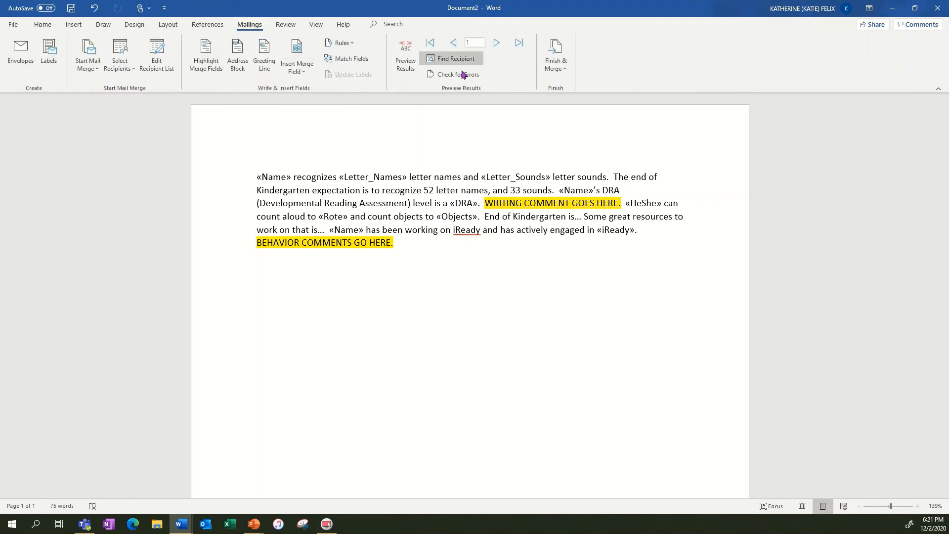
pyautogui.click(567, 72)
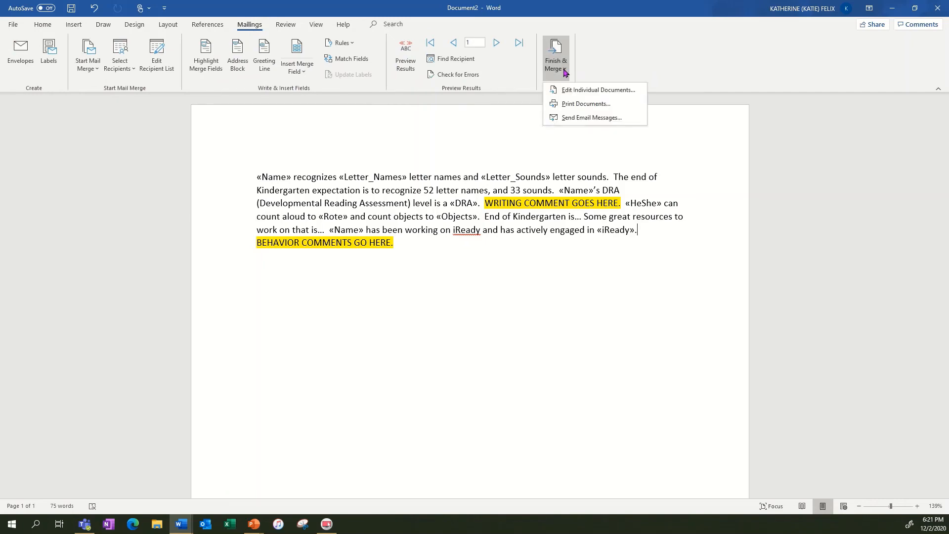
pyautogui.click(598, 91)
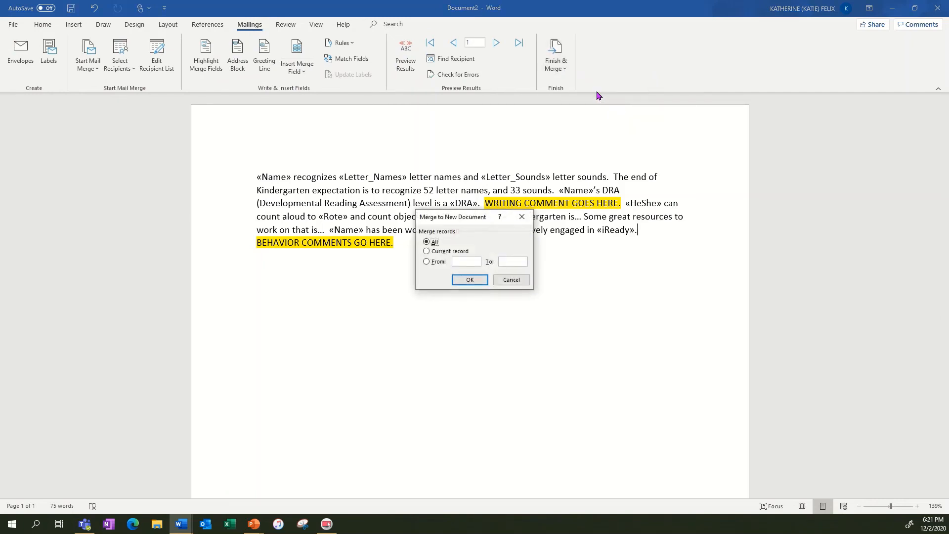
pyautogui.click(471, 280)
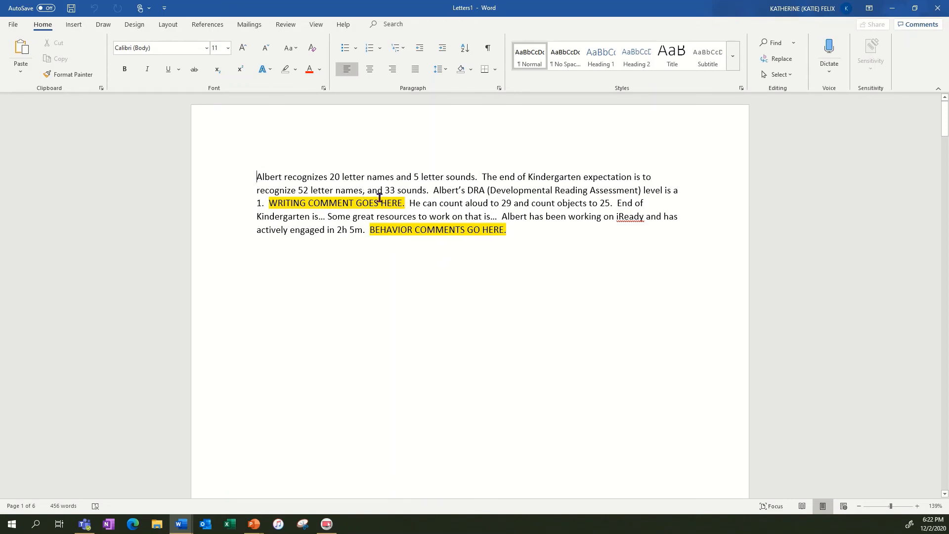
# Close the merged letters document without saving it and return to the template
pyautogui.click(364, 190)
pyautogui.click(942, 8)
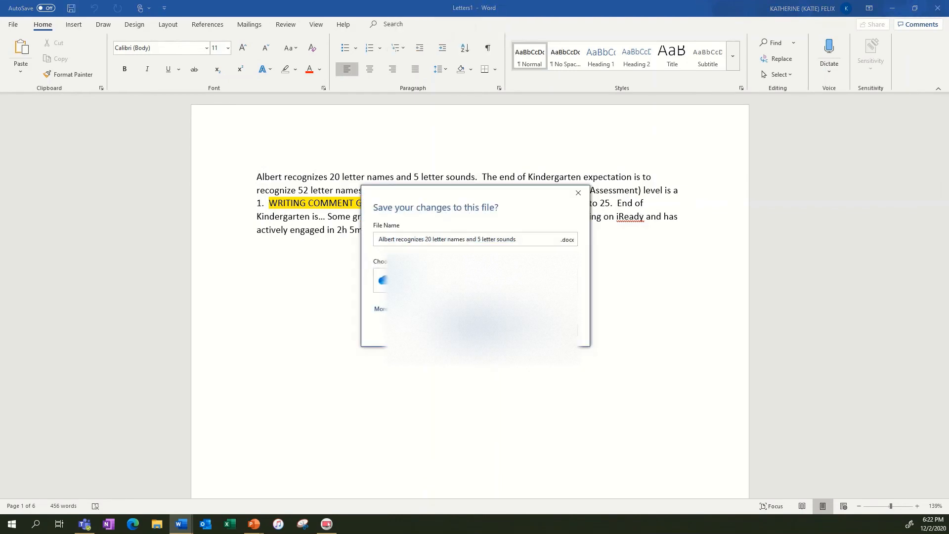
pyautogui.click(505, 330)
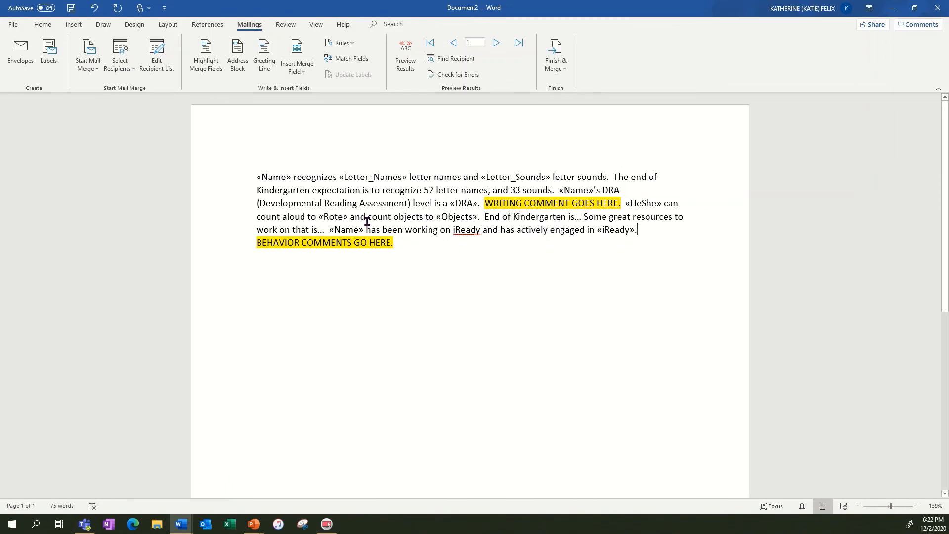
# Delete the comma after "52 letter names" in the template's expectation sentence
pyautogui.click(490, 191)
pyautogui.press('BackSpace')
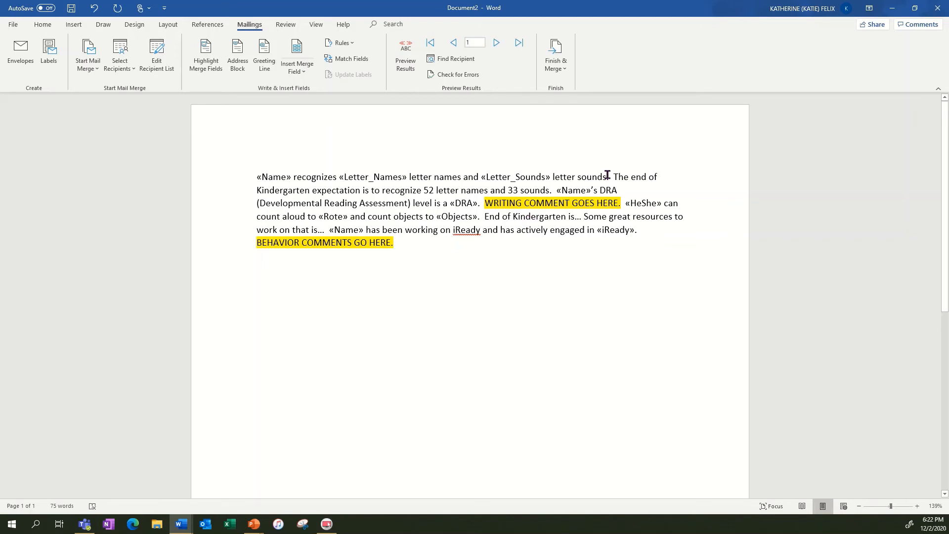
# Merge the corrected template into a new document of editable individual comments for all records
pyautogui.click(556, 63)
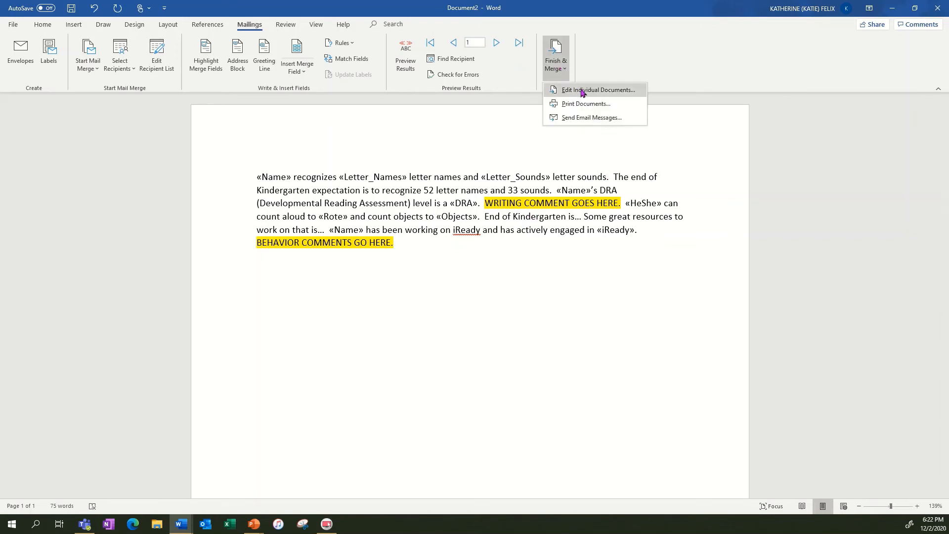
pyautogui.click(581, 93)
pyautogui.click(473, 276)
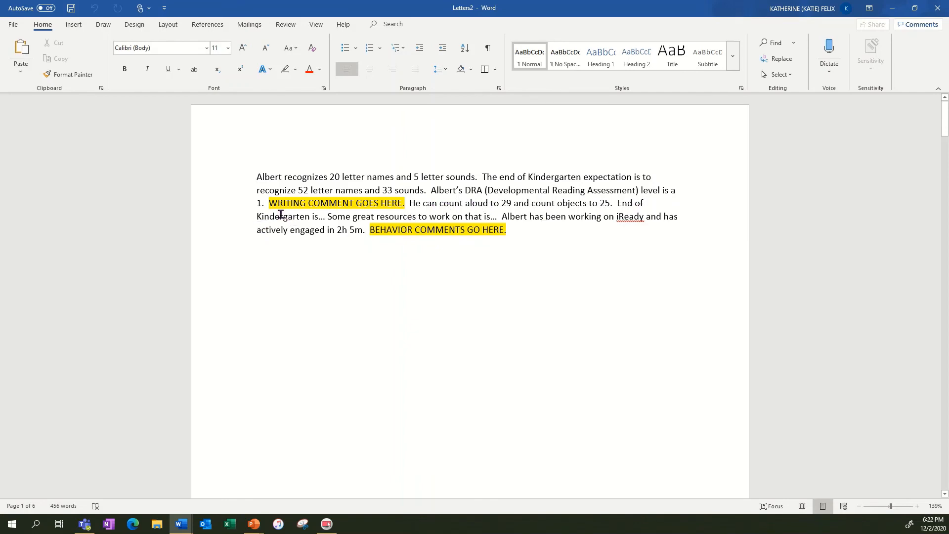
# Replace the first student's writing comment placeholder with the student's first name followed by "is currently drawing detailed pictures..."
pyautogui.click(268, 203)
pyautogui.doubleClick(395, 203)
pyautogui.moveTo(373, 204); pyautogui.dragTo(278, 206)
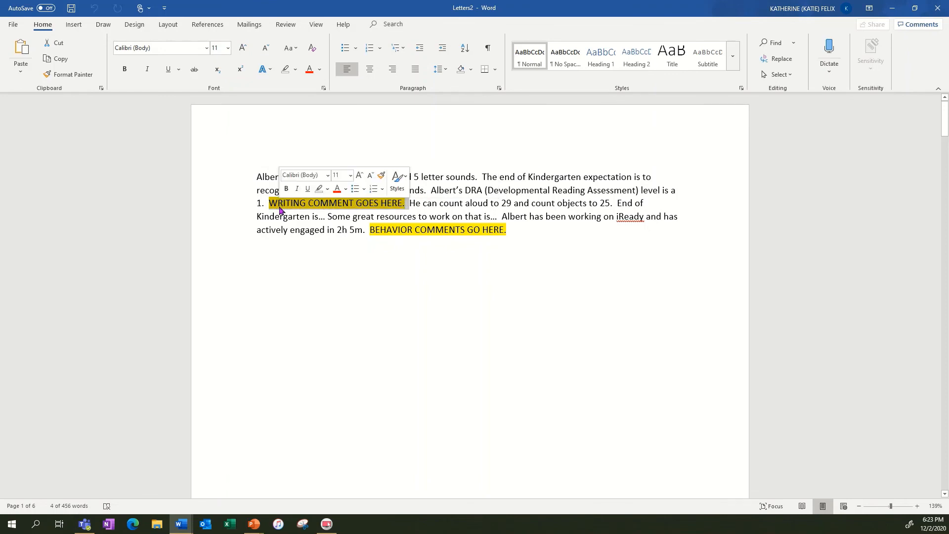
pyautogui.write('Albert is curren')
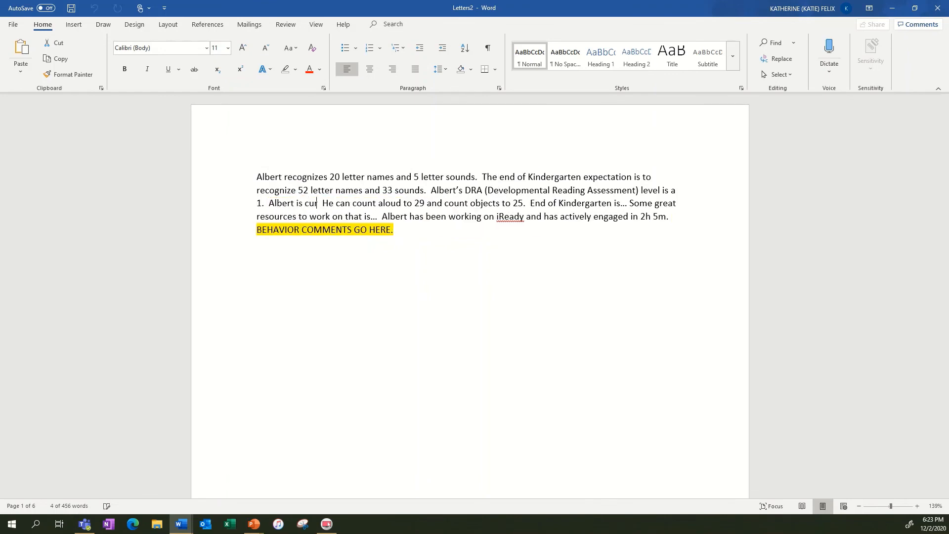
pyautogui.write('tly ')
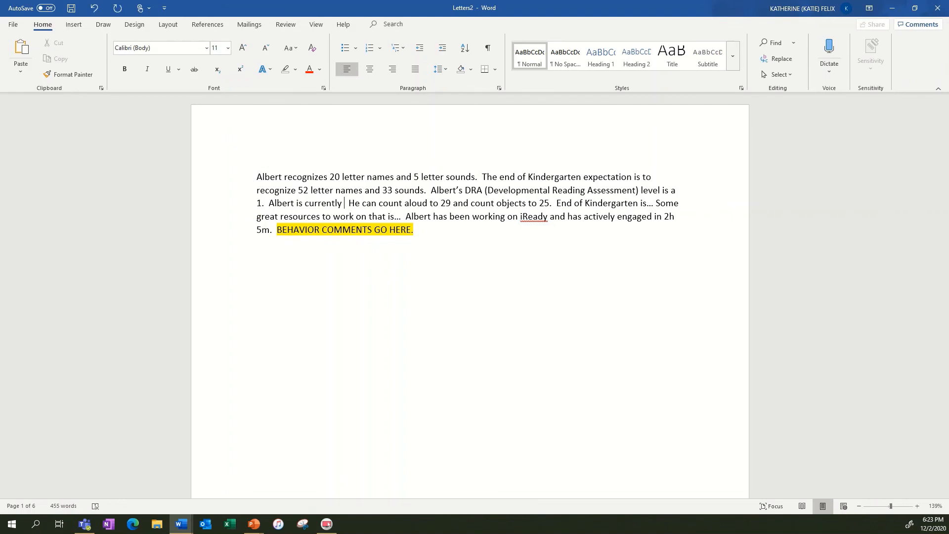
pyautogui.write('drawing de')
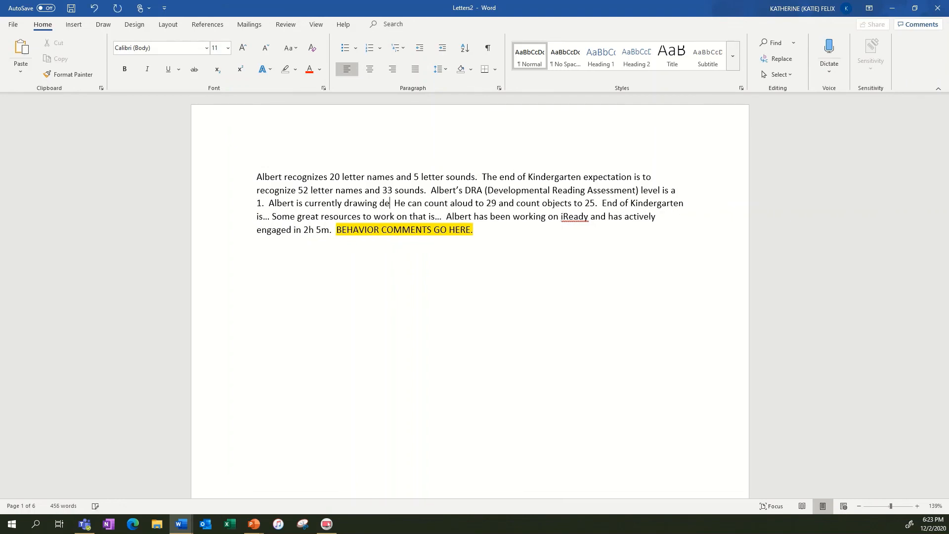
pyautogui.write('tai')
pyautogui.write('led pictures')
pyautogui.write('...')
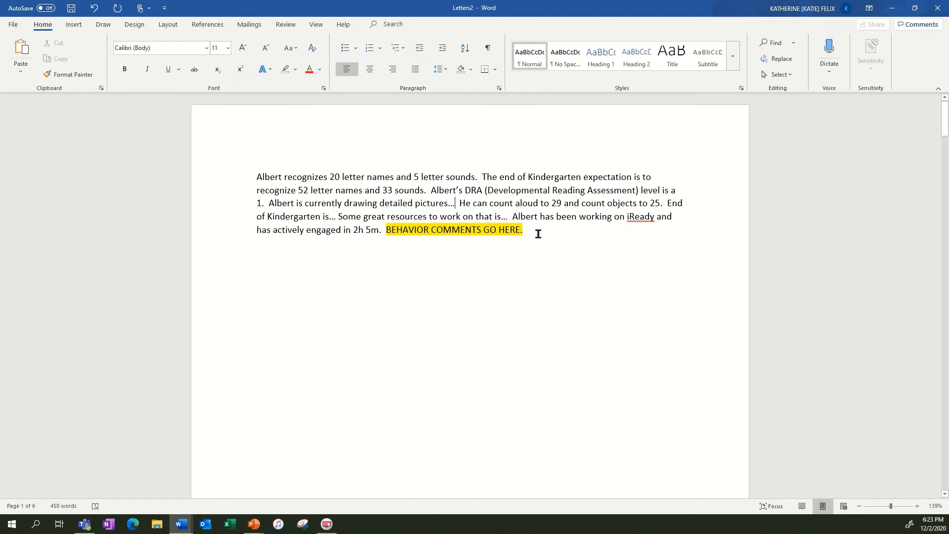
# Examine the first student's behavior comment placeholder and the merged comments on the second and third students' pages
pyautogui.moveTo(524, 230); pyautogui.dragTo(390, 230)
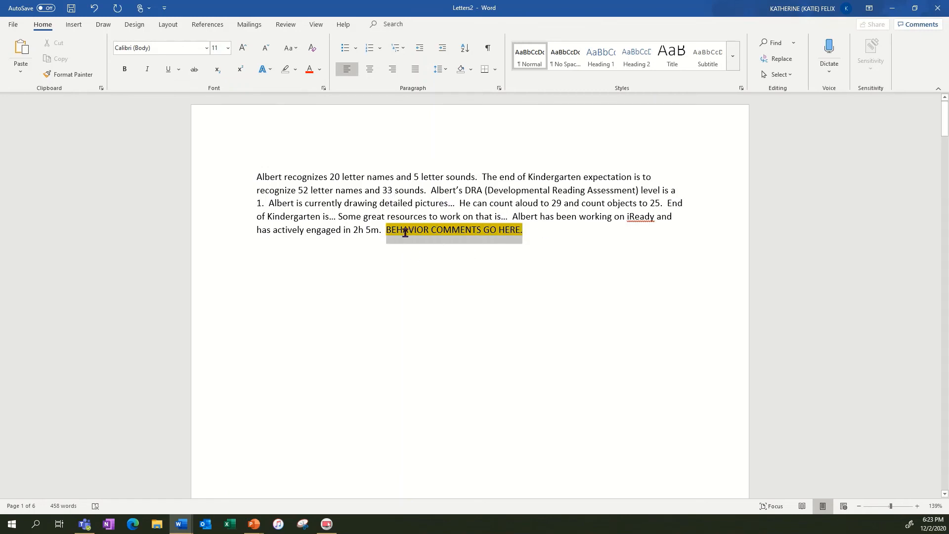
pyautogui.click(253, 176)
pyautogui.scroll(-6, 366, 278)
pyautogui.scroll(-8, 368, 280)
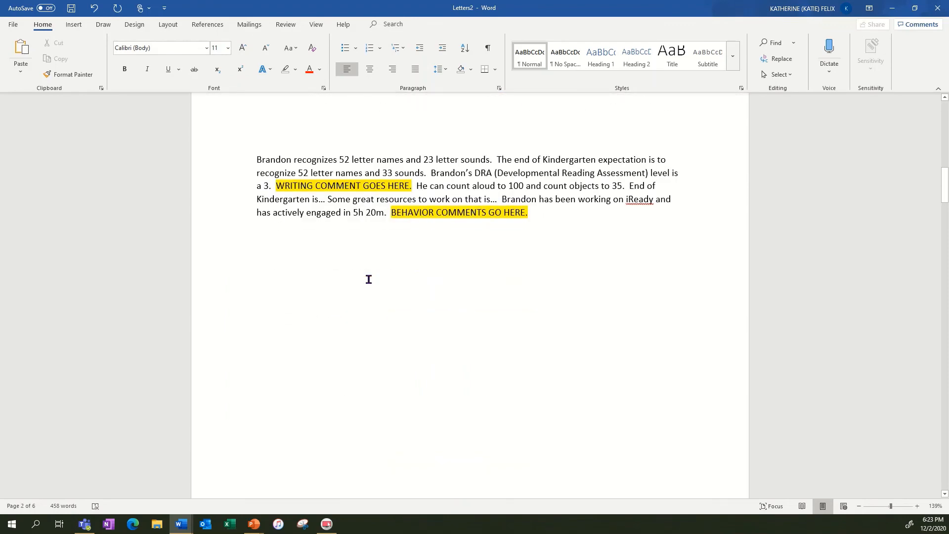
pyautogui.scroll(-13, 369, 280)
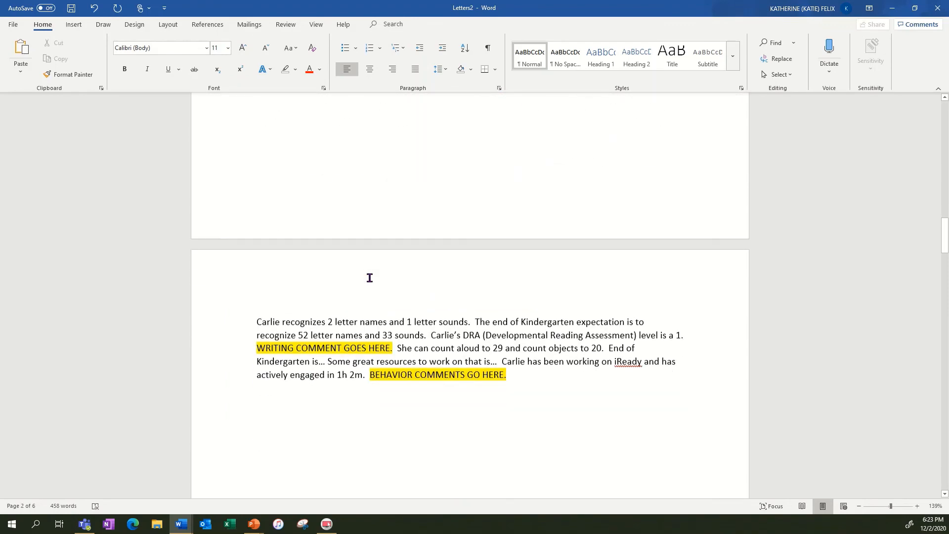
pyautogui.scroll(-5, 369, 278)
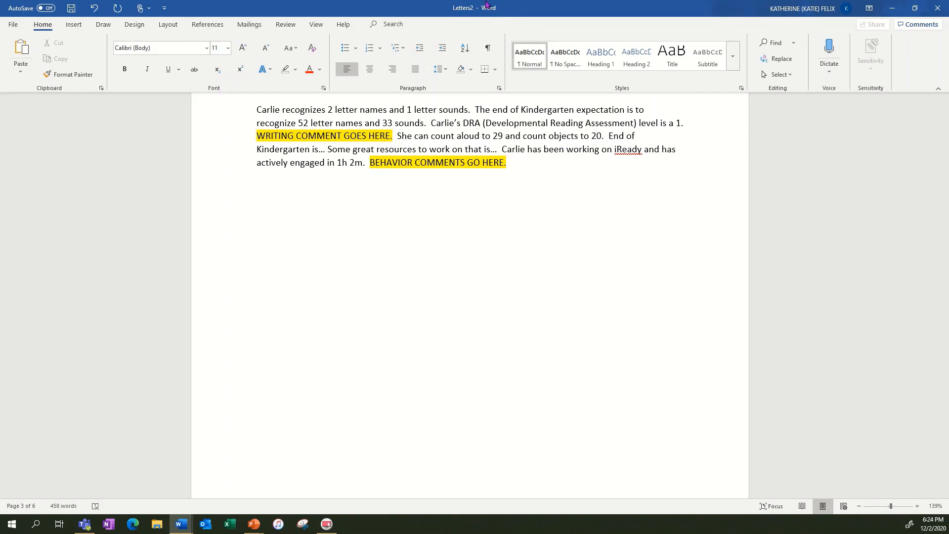
pyautogui.moveTo(485, 7)
pyautogui.click(403, 29)
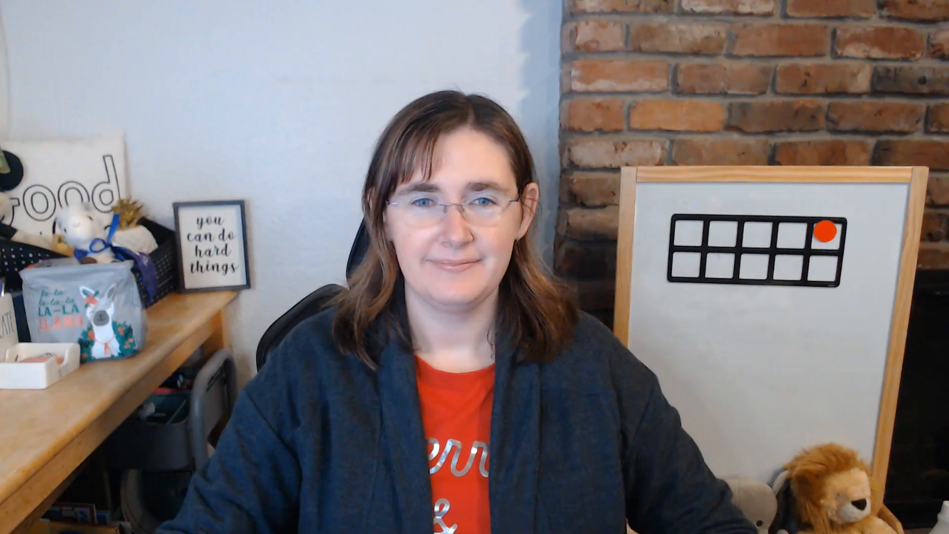